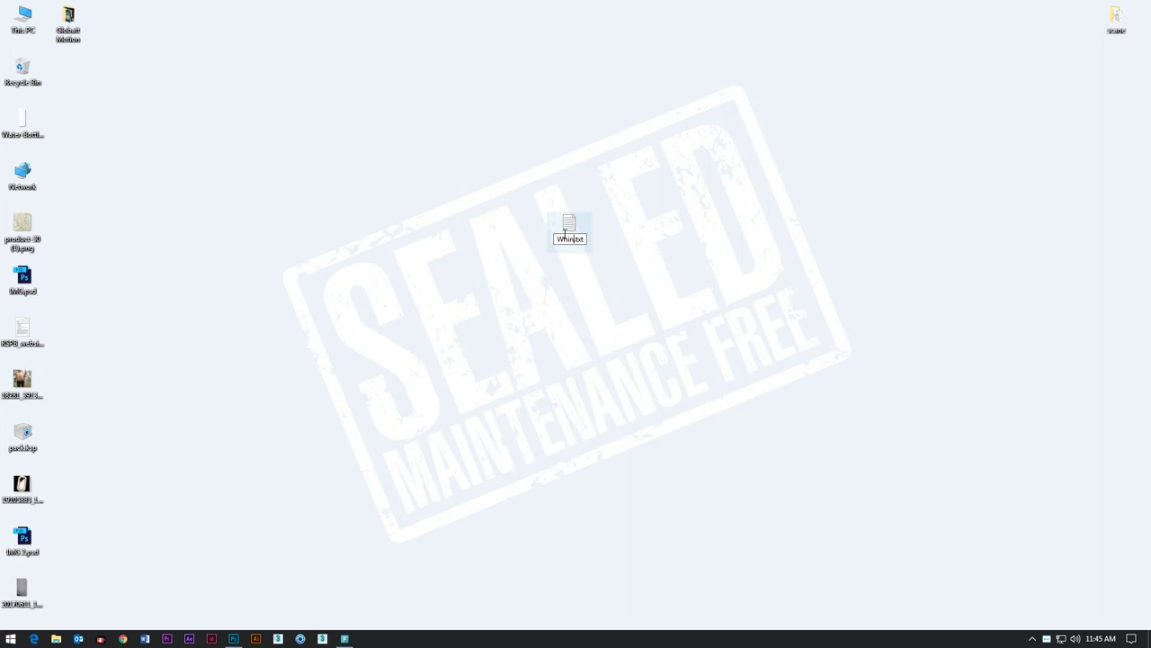
Rename the new text file on the desktop as "Updates for windows 10 version 1703.txt"
{"action": "key", "text": "BackSpace"}
{"action": "key", "text": "BackSpace"}
{"action": "key", "text": "BackSpace"}
{"action": "key", "text": "BackSpace"}
{"action": "type", "text": "Updates for windows"}
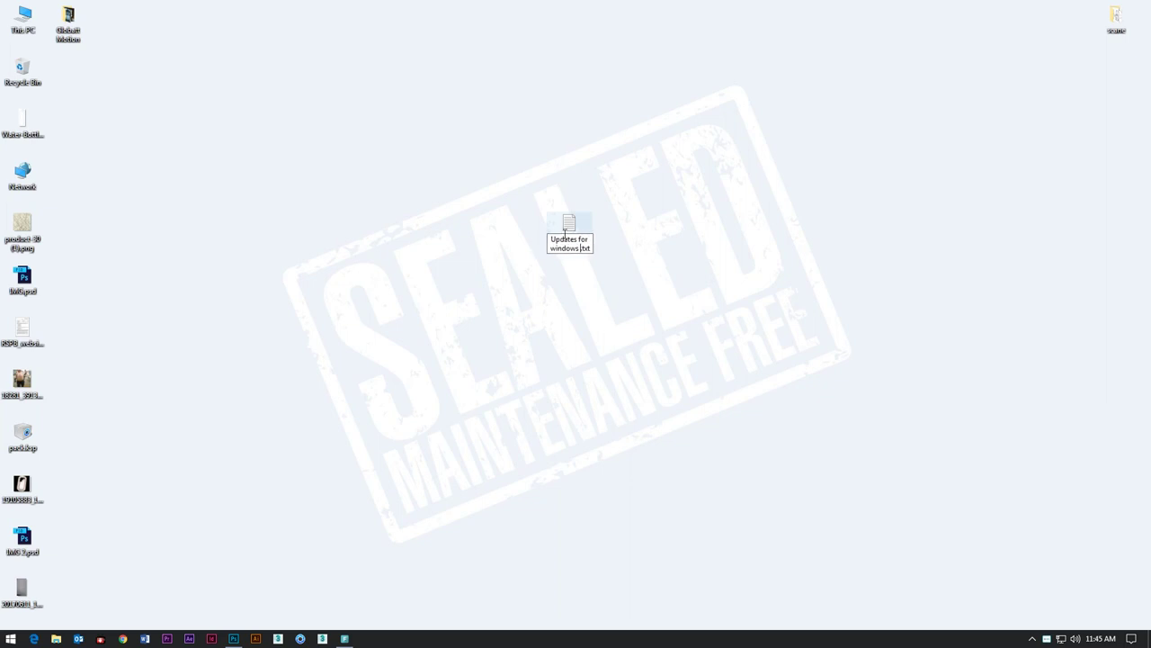
{"action": "type", "text": " 10 version 10"}
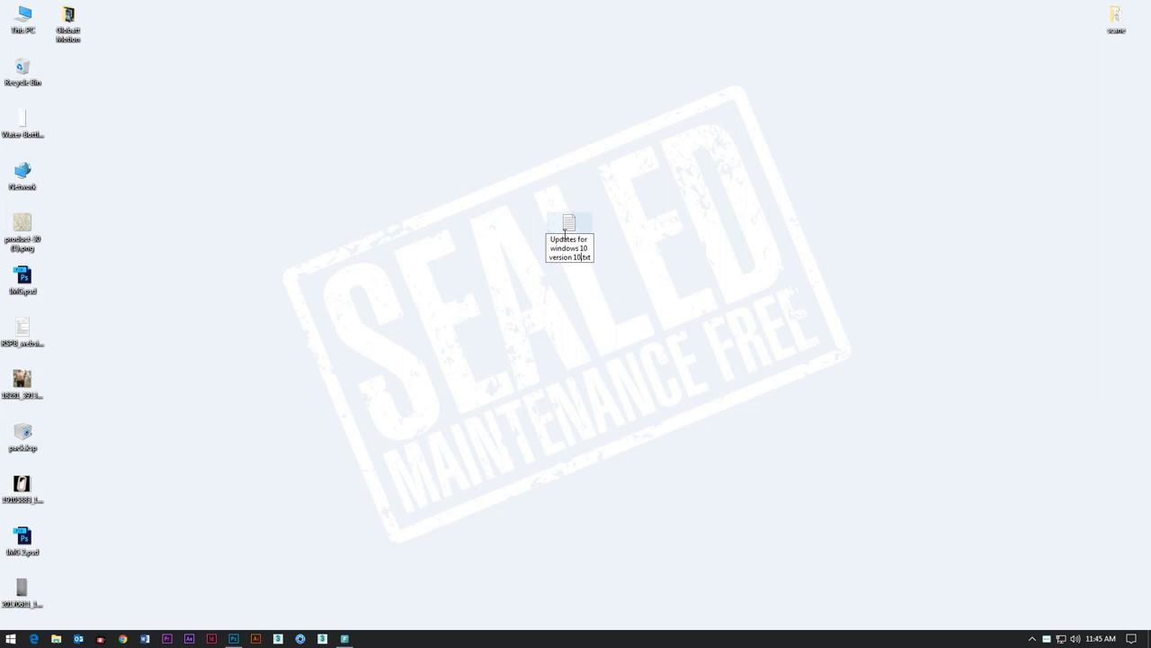
{"action": "key", "text": "BackSpace"}
{"action": "type", "text": "703"}
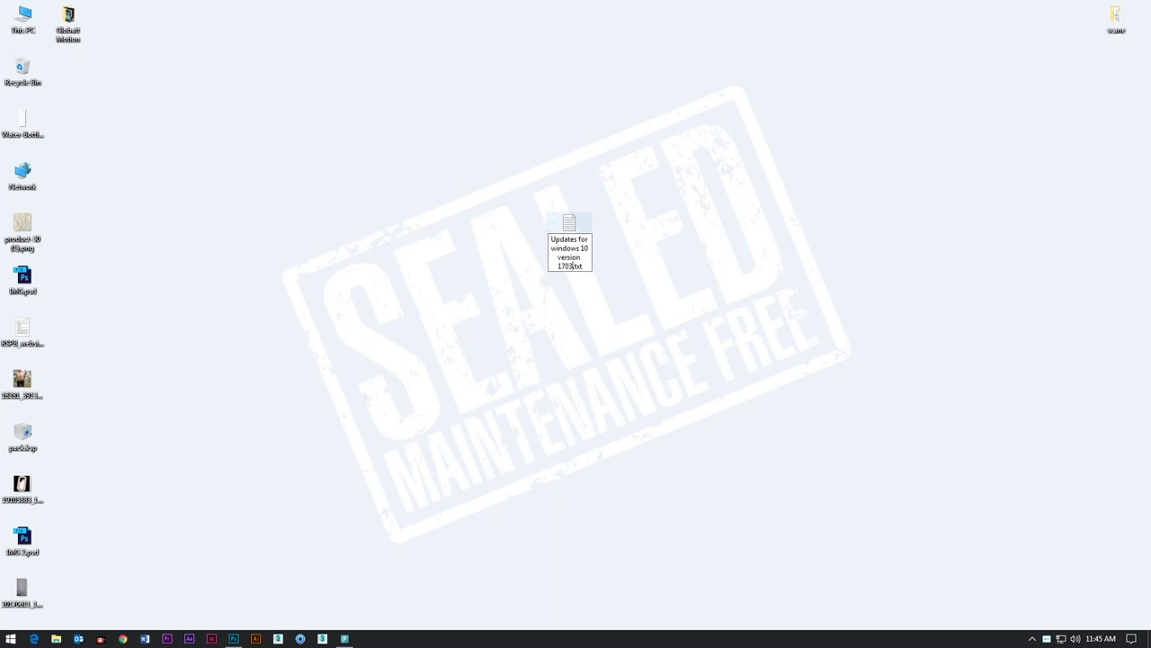
Open the renamed text file in Notepad and write "Windows 10 update history" as its first line
{"action": "double_click", "coordinate": [565, 230]}
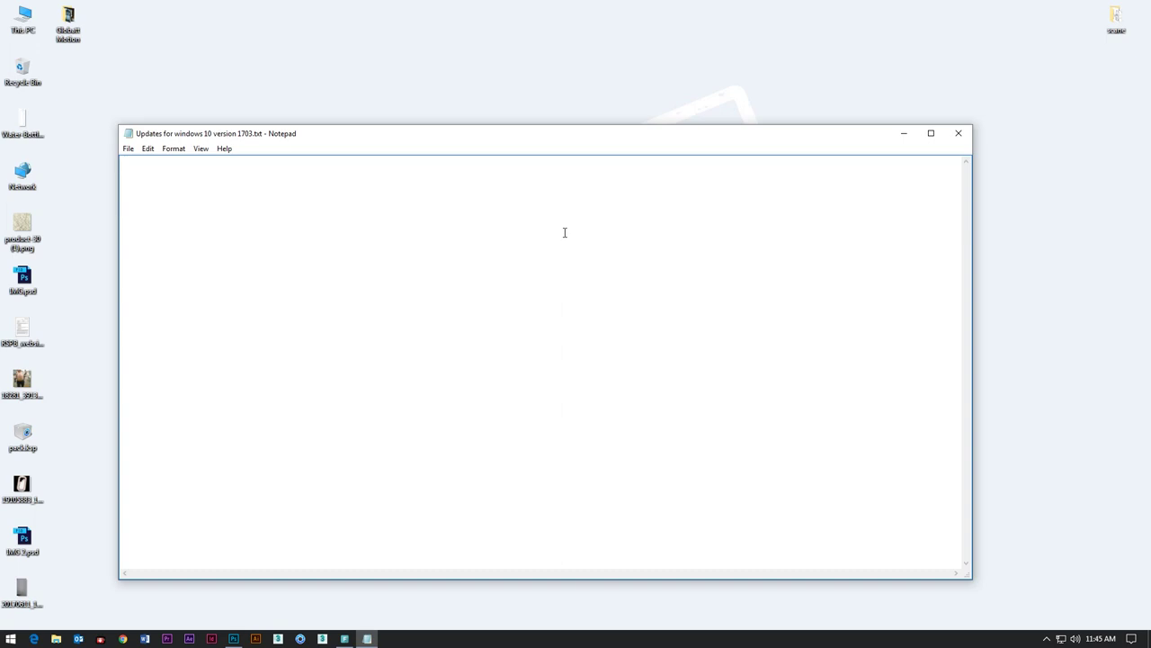
{"action": "type", "text": "Windows "}
{"action": "type", "text": "`0"}
{"action": "key", "text": "BackSpace"}
{"action": "key", "text": "BackSpace"}
{"action": "type", "text": "10"}
{"action": "type", "text": " update "}
{"action": "type", "text": "hi"}
{"action": "type", "text": "story "}
Write "Update for windows 10 version 1703" as the second line of the notes
{"action": "type", "text": "Up"}
{"action": "type", "text": "da"}
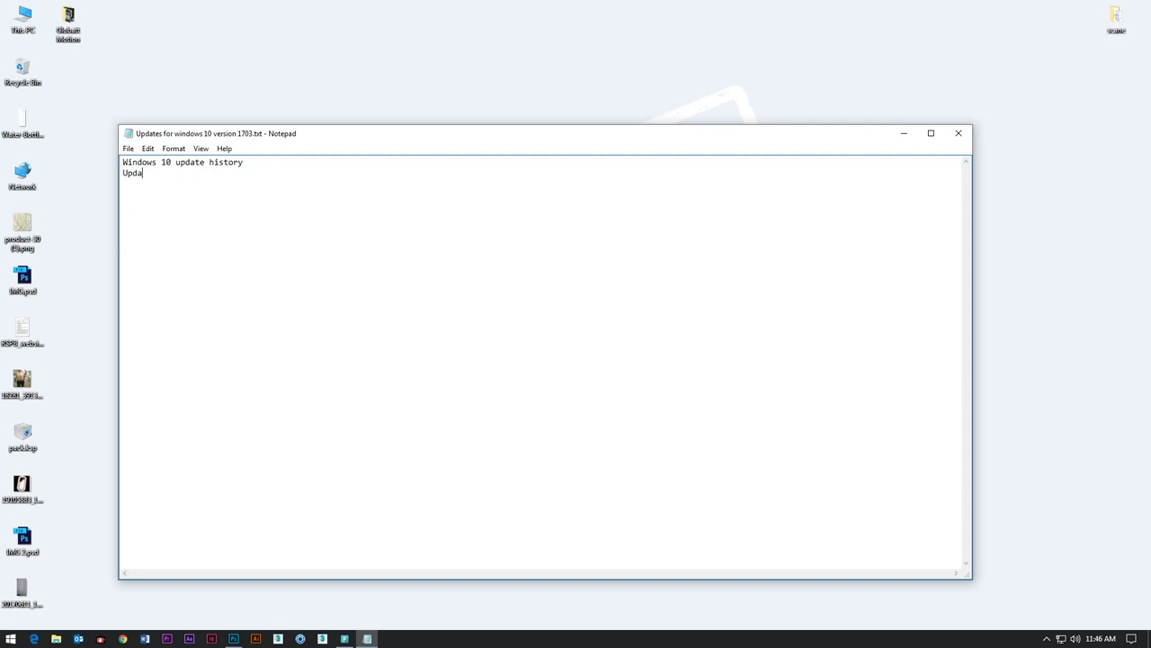
{"action": "type", "text": "te for "}
{"action": "type", "text": "windwos"}
{"action": "key", "text": "BackSpace"}
{"action": "key", "text": "BackSpace"}
{"action": "key", "text": "BackSpace"}
{"action": "key", "text": "BackSpace"}
{"action": "type", "text": "ows 10 version"}
{"action": "key", "text": "BackSpace"}
{"action": "key", "text": "BackSpace"}
{"action": "key", "text": "BackSpace"}
{"action": "type", "text": "ion 10"}
{"action": "key", "text": "BackSpace"}
{"action": "type", "text": "703"}
Leave a blank line below the heading and write "Click Get the widows 10 creator update"
{"action": "key", "text": "Return"}
{"action": "type", "text": "Click "}
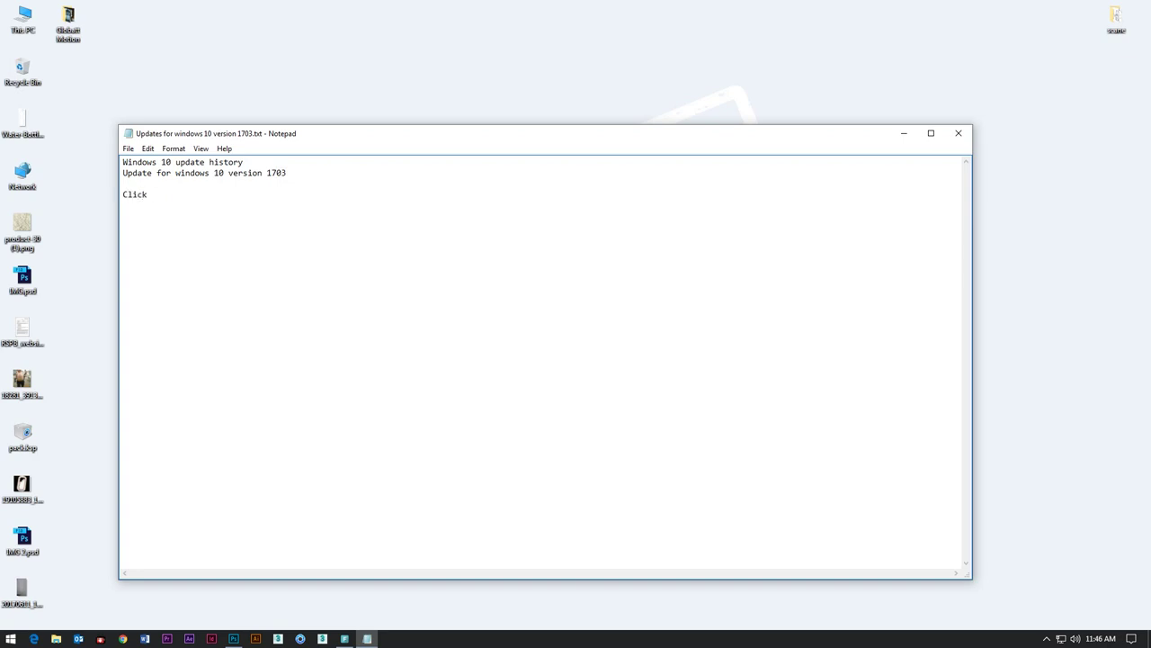
{"action": "type", "text": "Get the widows 10 creator update"}
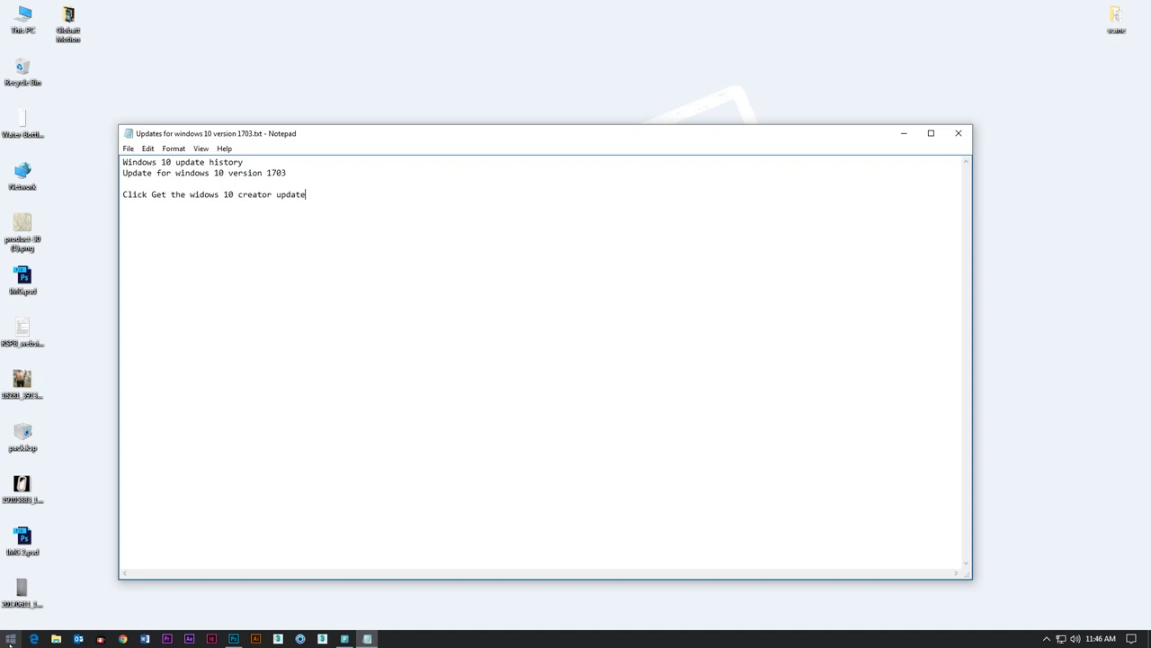
Insert the line "Click Widows Botton" between the version heading and the creator update instruction, separated by blank lines
{"action": "left_click", "coordinate": [291, 172]}
{"action": "key", "text": "Return"}
{"action": "key", "text": "Return"}
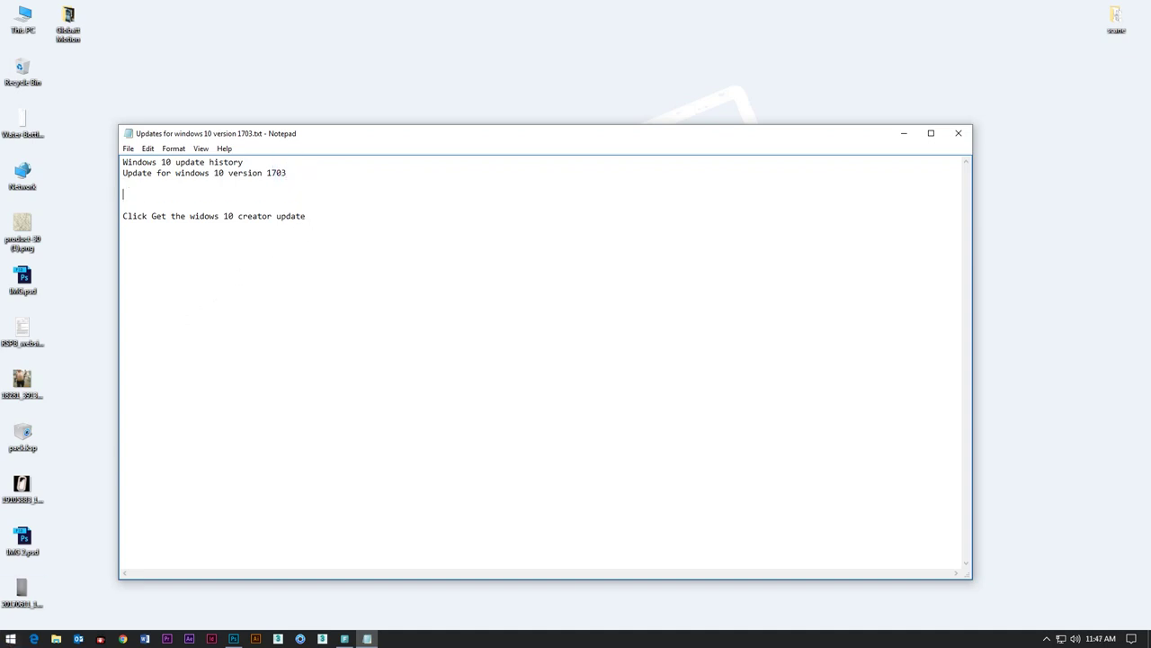
{"action": "type", "text": "Click Widows Botton"}
Open Windows Settings, return to the notes and append "then click setting botton" to the "Click Widows Botton" line, adding a blank line below
{"action": "left_click", "coordinate": [5, 640]}
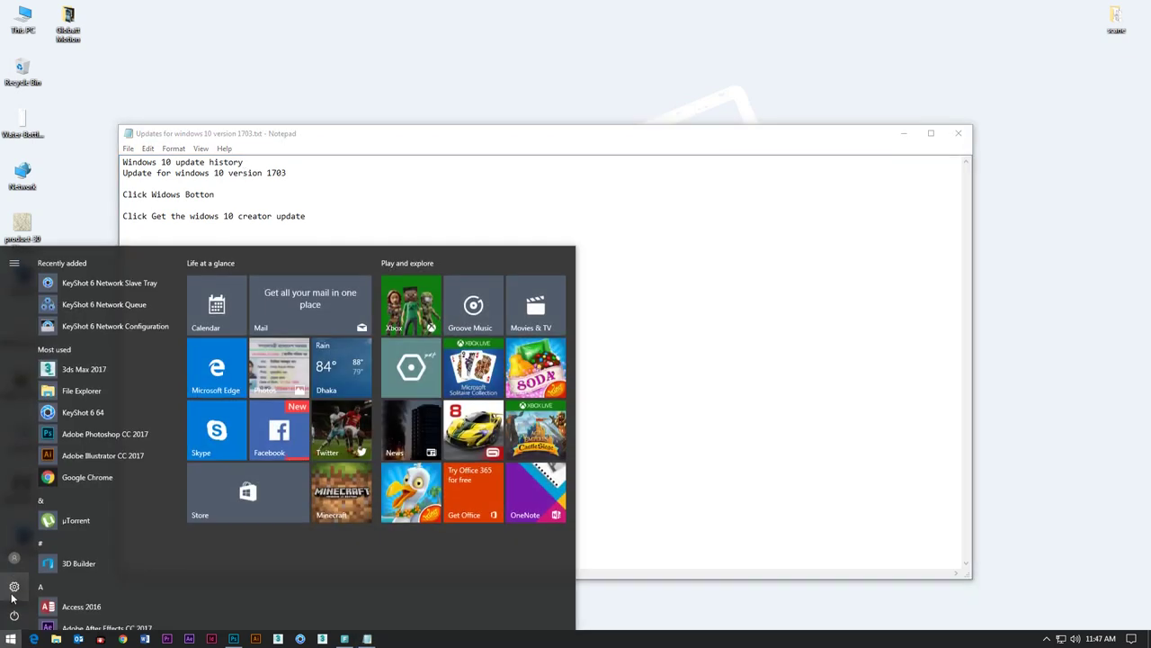
{"action": "left_click", "coordinate": [13, 589]}
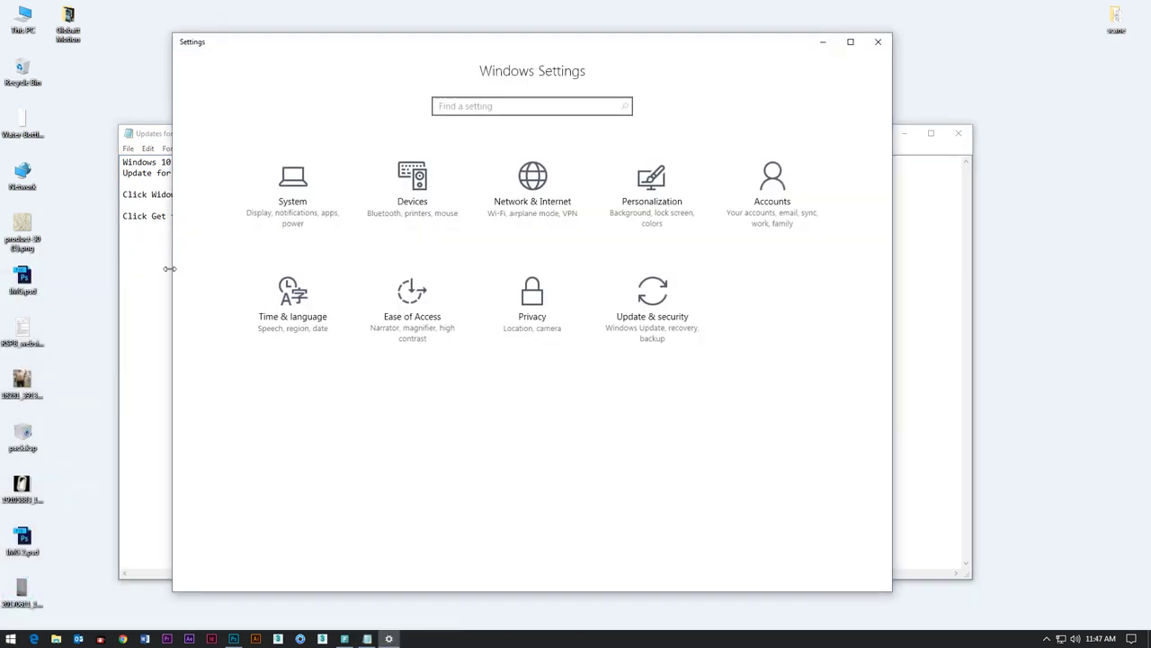
{"action": "left_click", "coordinate": [138, 272]}
{"action": "left_click", "coordinate": [221, 202]}
{"action": "left_click", "coordinate": [231, 194]}
{"action": "type", "text": "then chl"}
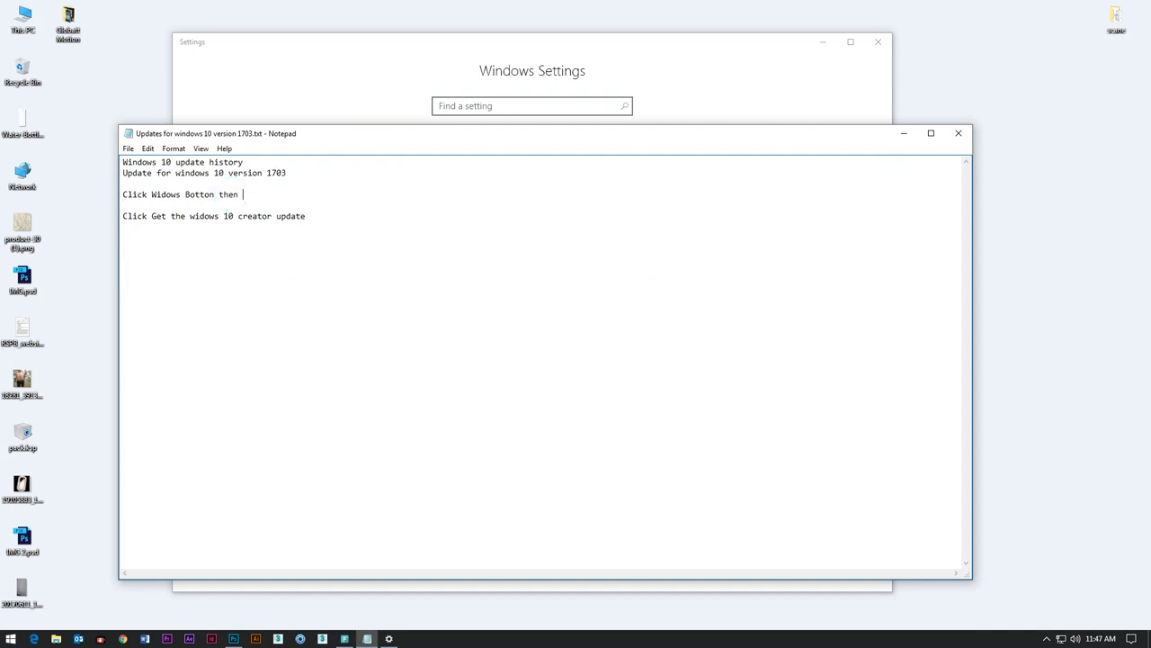
{"action": "key", "text": "BackSpace"}
{"action": "key", "text": "BackSpace"}
{"action": "type", "text": "l"}
{"action": "key", "text": "BackSpace"}
{"action": "type", "text": "lick setting botton"}
{"action": "key", "text": "Return"}
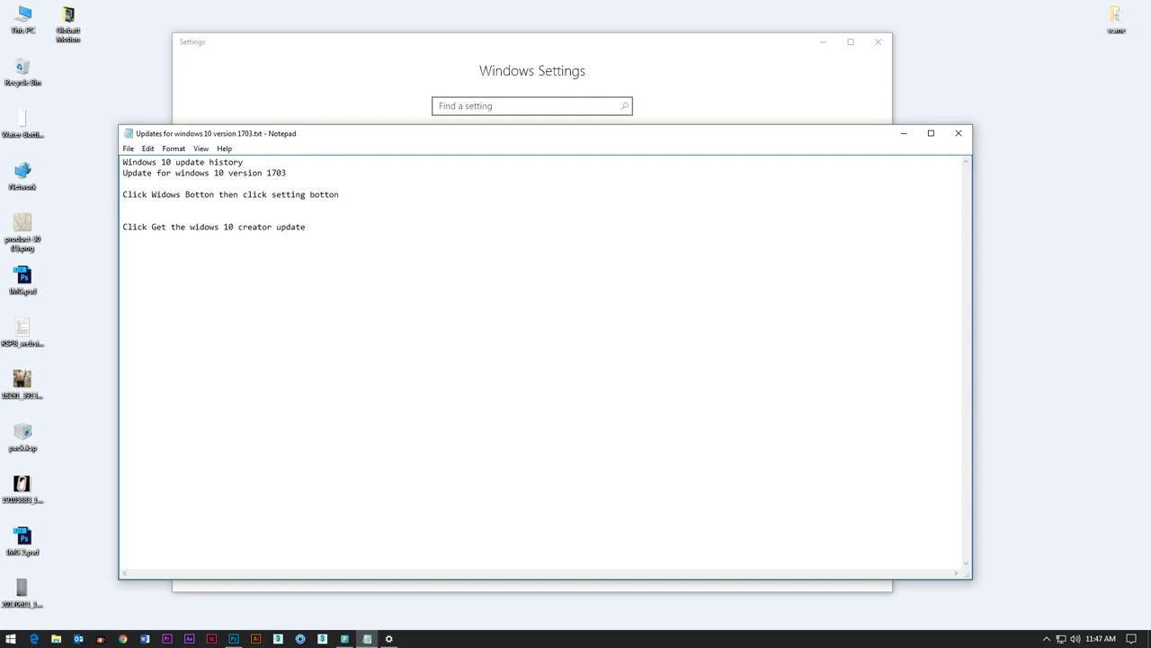
Open the Update & security settings and add "Now click Update and Security" as the next instruction line in the notes
{"action": "left_click", "coordinate": [314, 97]}
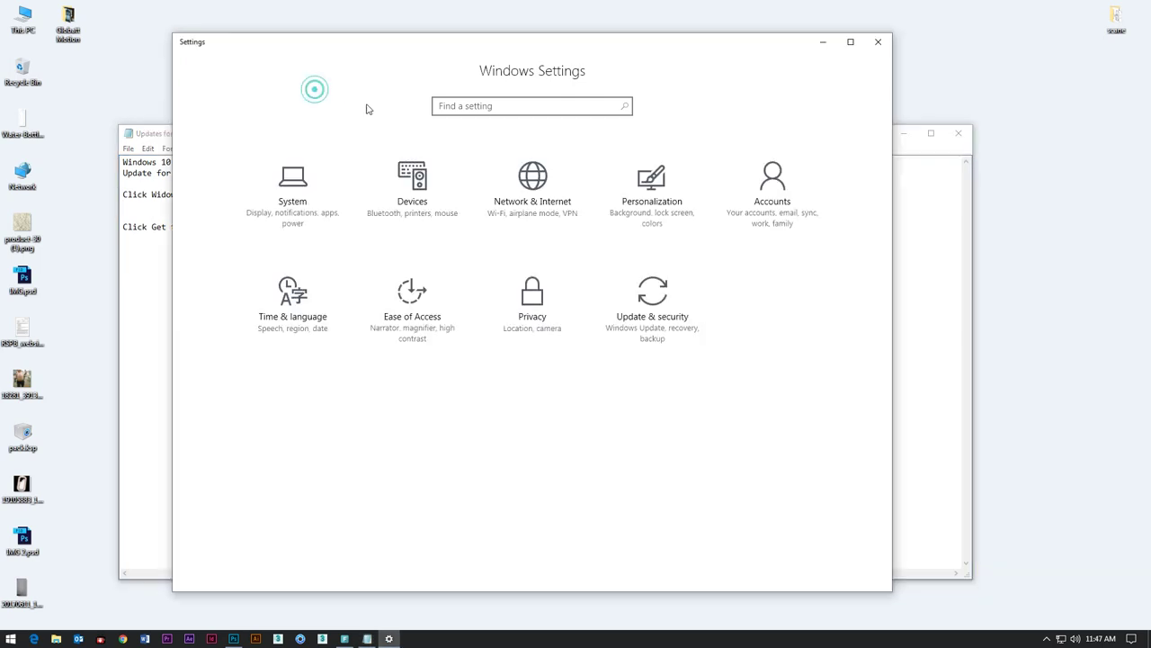
{"action": "left_click", "coordinate": [664, 300]}
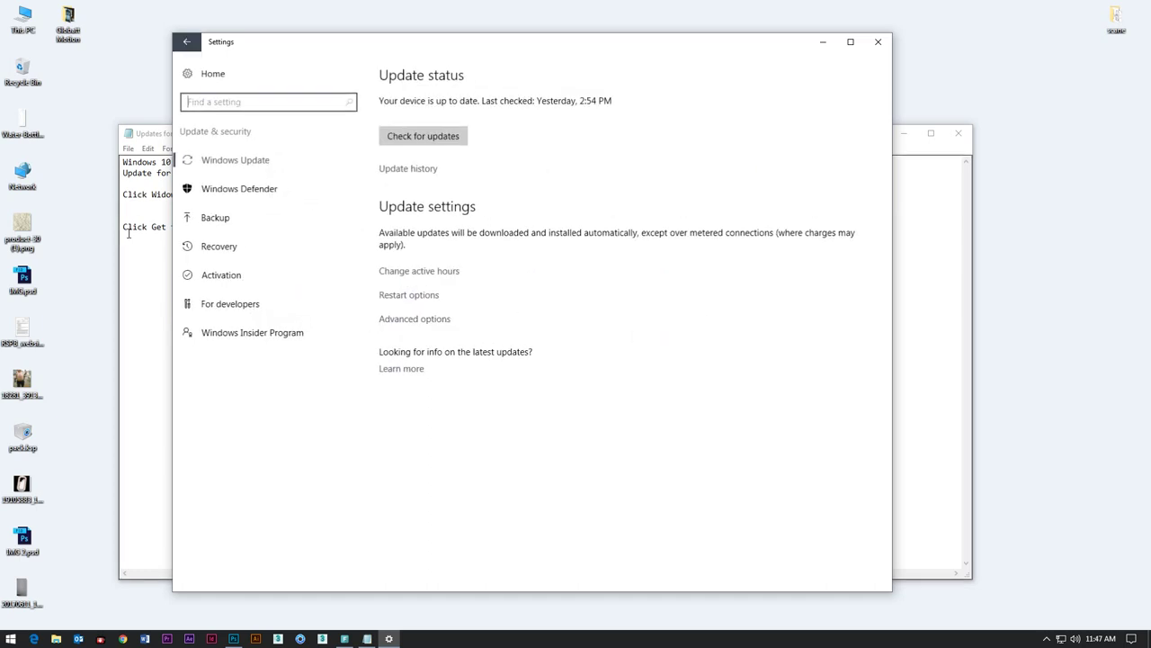
{"action": "left_click", "coordinate": [145, 259]}
{"action": "left_click", "coordinate": [357, 196]}
{"action": "key", "text": "Return"}
{"action": "type", "text": "Now clik"}
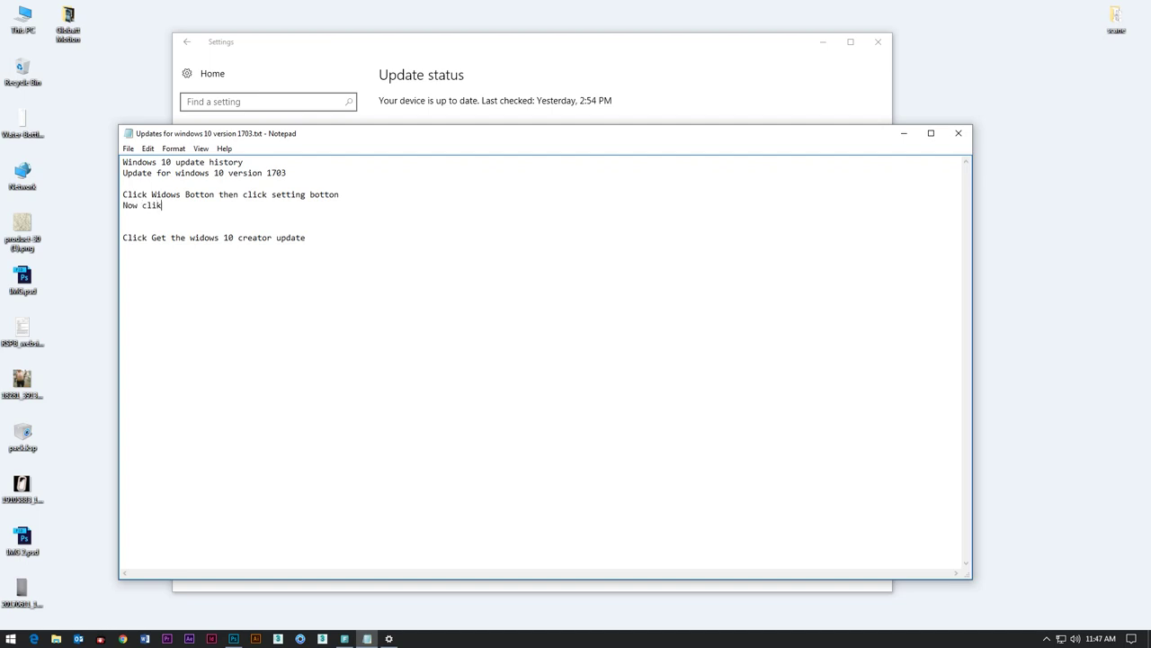
{"action": "key", "text": "BackSpace"}
{"action": "type", "text": "ck Update and Security"}
Check the update page in Settings and add the line "Click Learn more" below the Update and Security instruction, shifting the notes window aside
{"action": "left_click", "coordinate": [565, 43]}
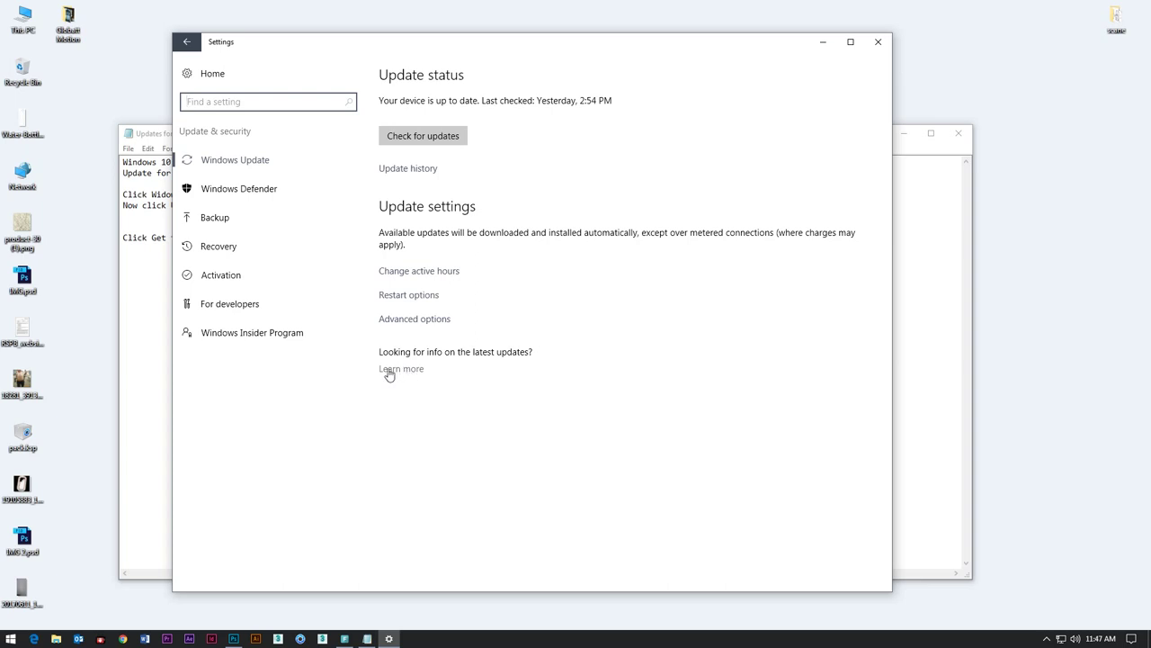
{"action": "left_click", "coordinate": [147, 306]}
{"action": "left_click", "coordinate": [268, 208]}
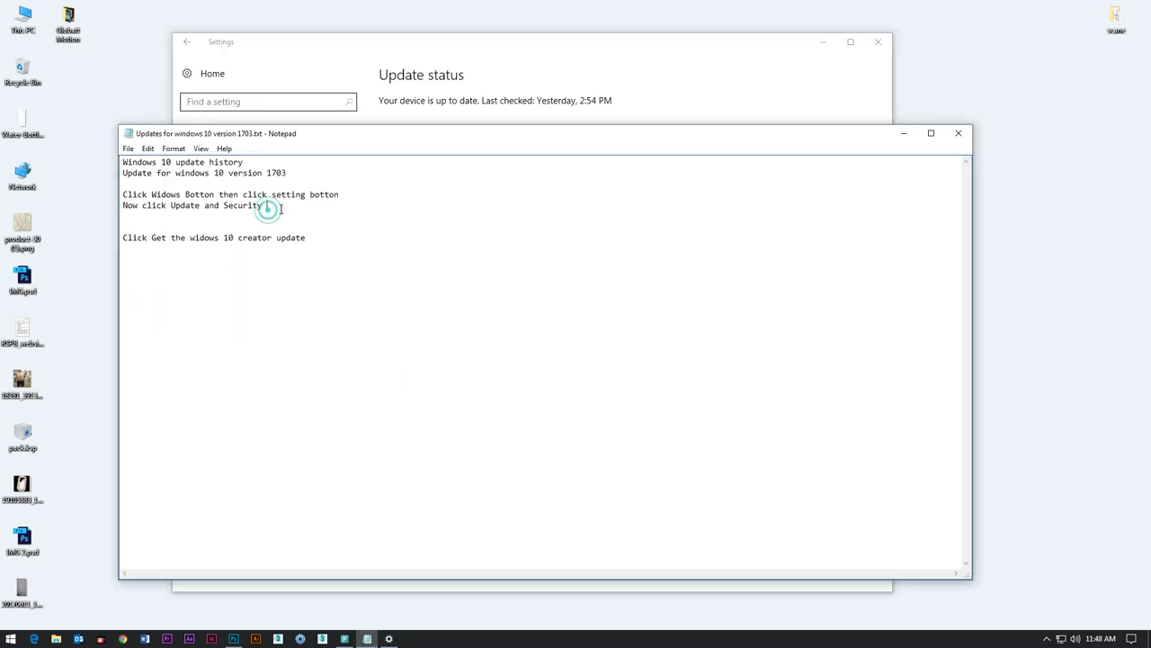
{"action": "key", "text": "Return"}
{"action": "type", "text": "Click Larn"}
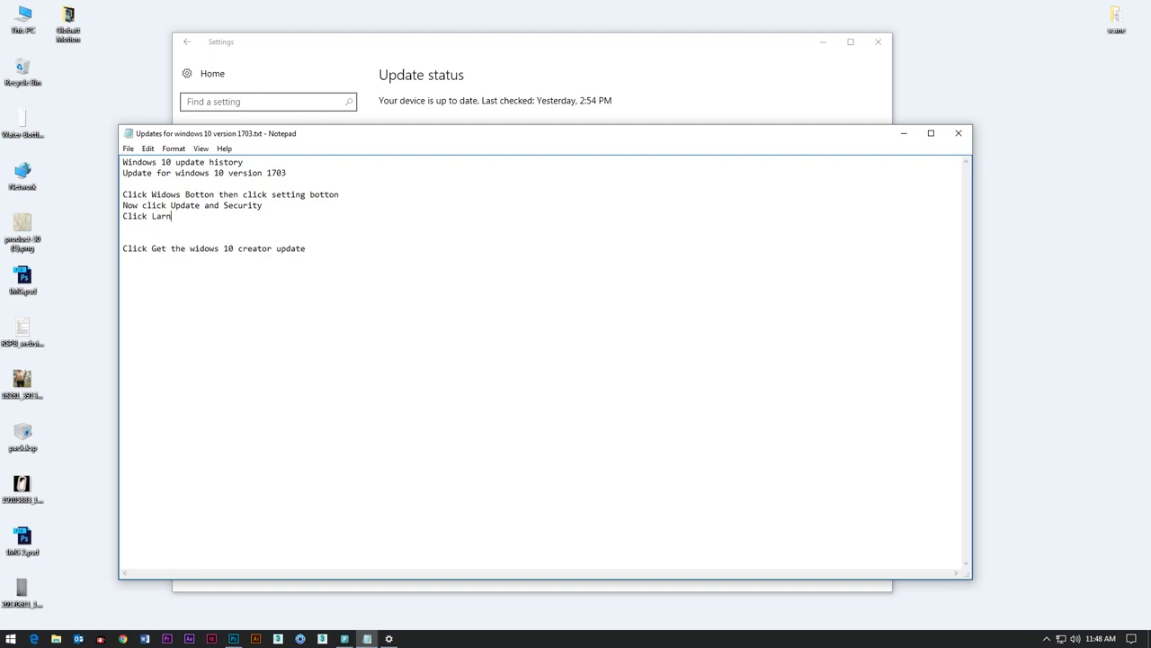
{"action": "left_click_drag", "start_coordinate": [364, 132], "coordinate": [369, 162]}
{"action": "key", "text": "BackSpace"}
{"action": "key", "text": "BackSpace"}
{"action": "key", "text": "BackSpace"}
{"action": "type", "text": "earn"}
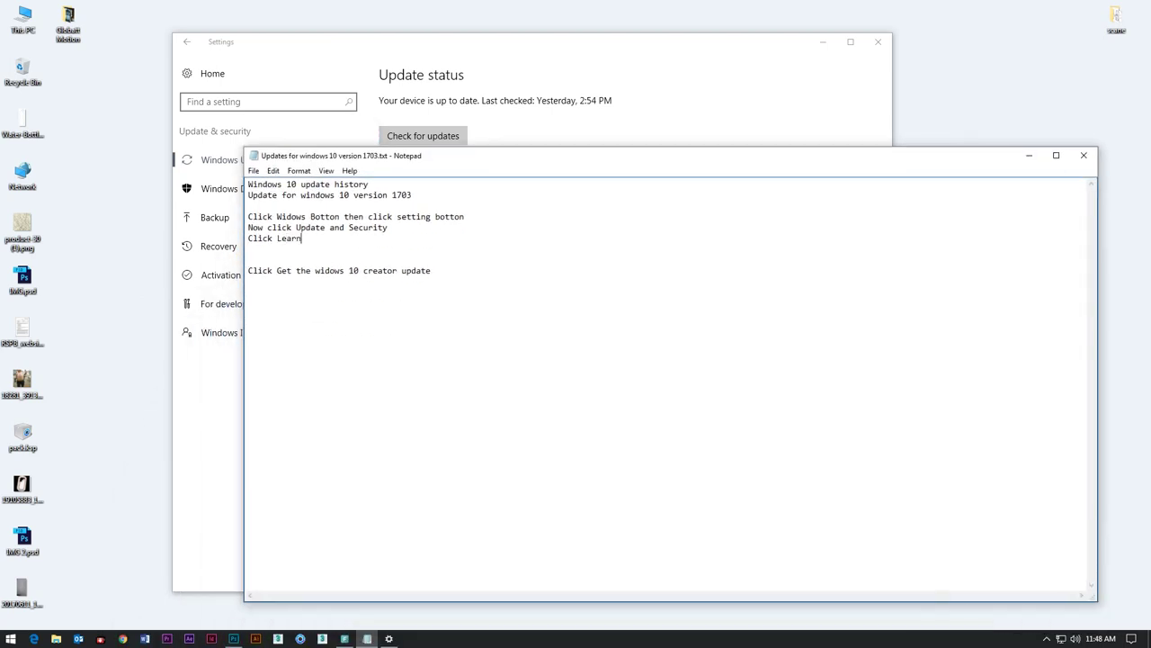
{"action": "type", "text": " more"}
Return to the Windows Update settings and open the Learn more page about the latest updates
{"action": "left_click", "coordinate": [202, 395]}
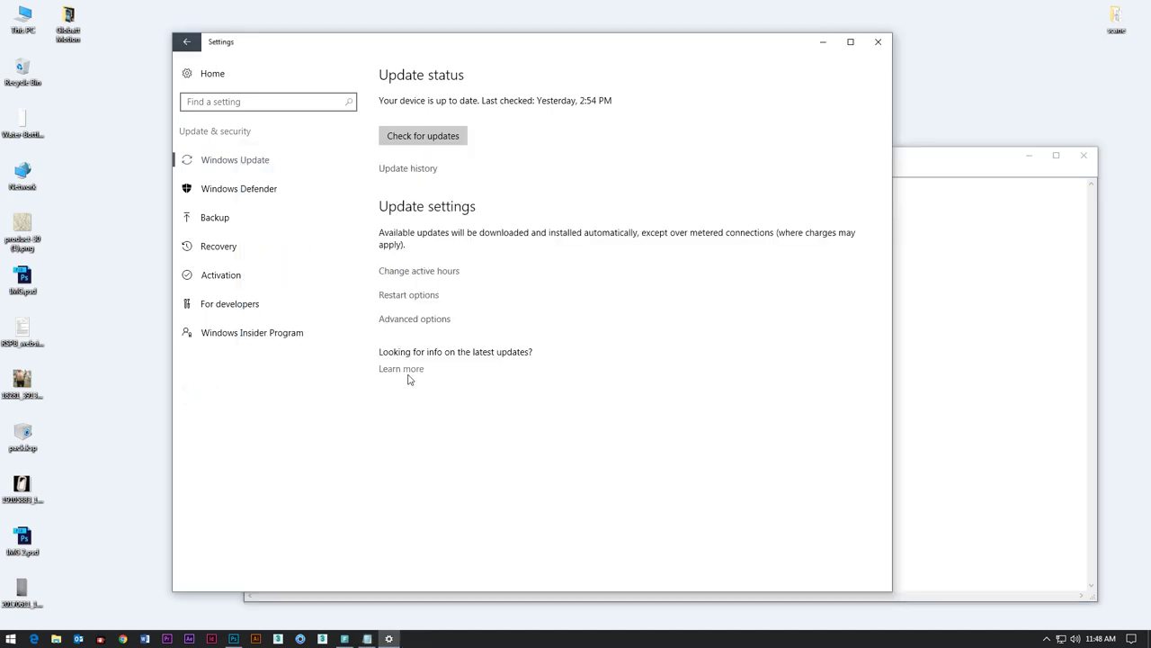
{"action": "left_click", "coordinate": [407, 372]}
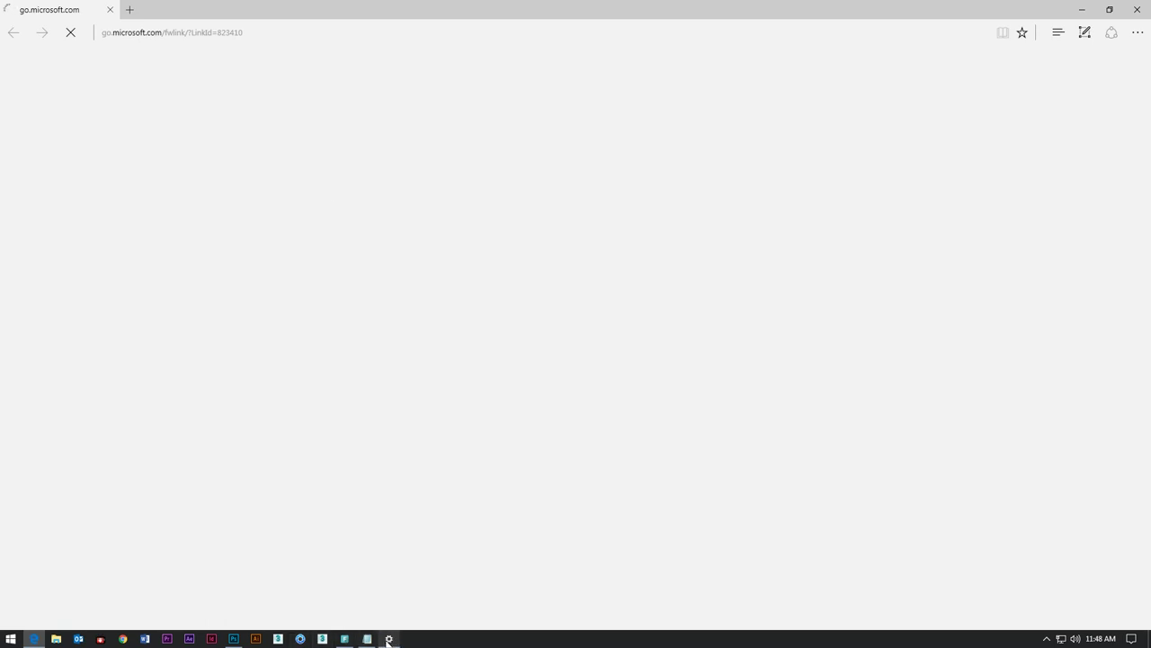
{"action": "mouse_move", "coordinate": [386, 641]}
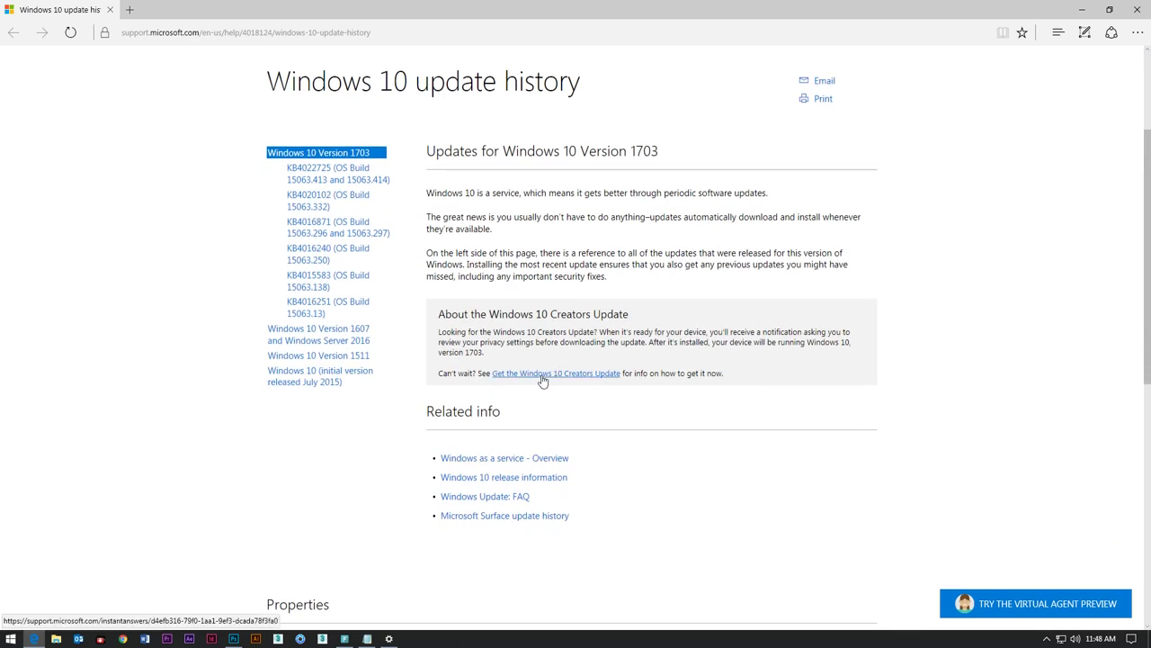
Minimize the Settings window and open the "Get the Windows 10 Creators Update" link on the update history page in Edge
{"action": "left_click", "coordinate": [367, 639]}
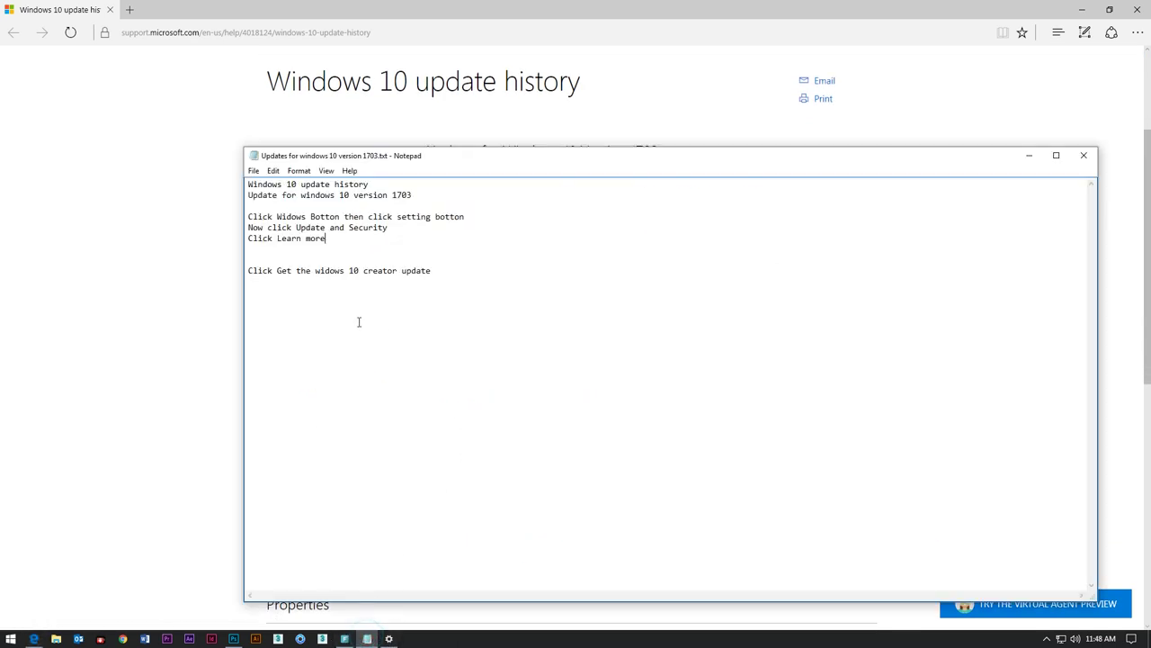
{"action": "left_click", "coordinate": [389, 639]}
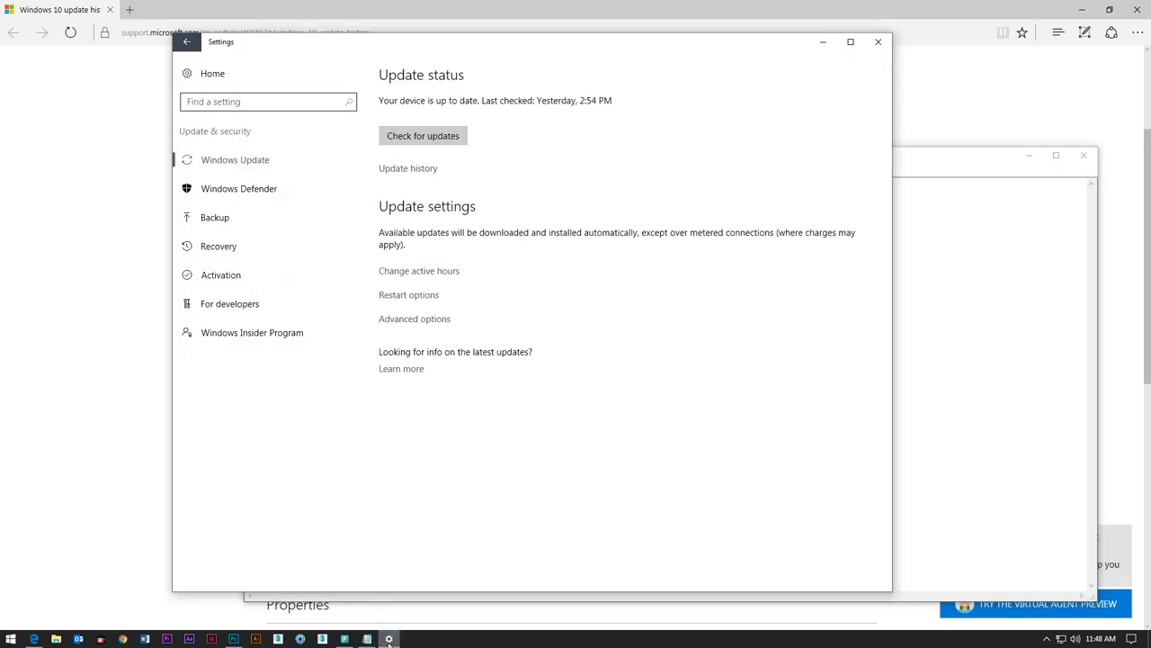
{"action": "left_click", "coordinate": [821, 42]}
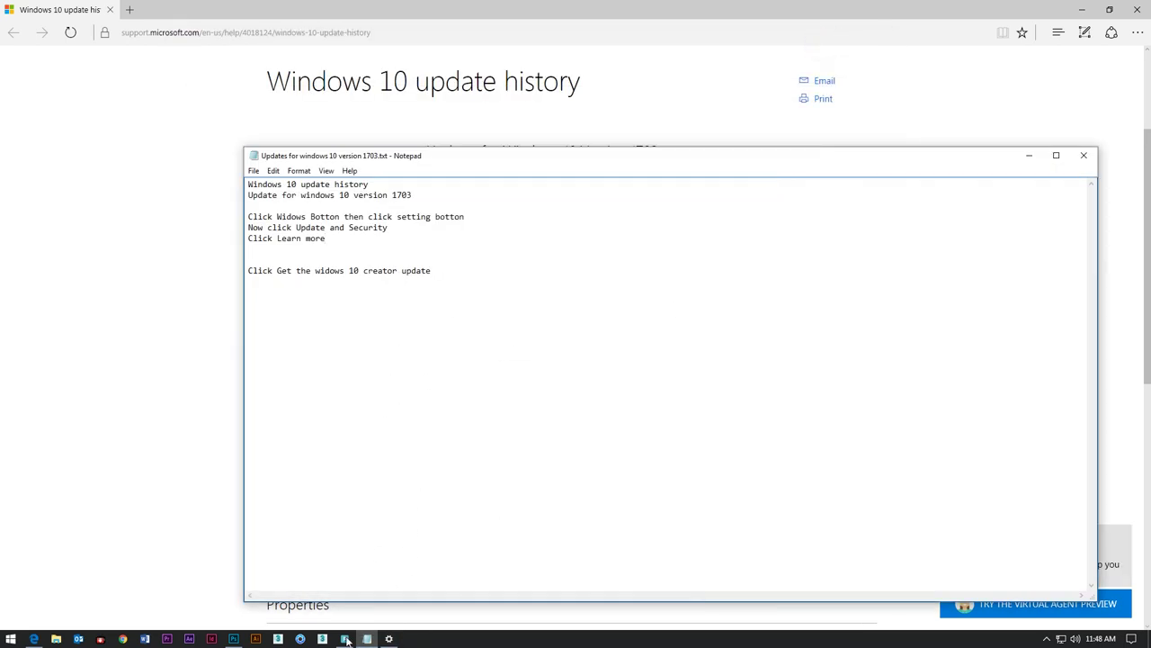
{"action": "left_click", "coordinate": [41, 643]}
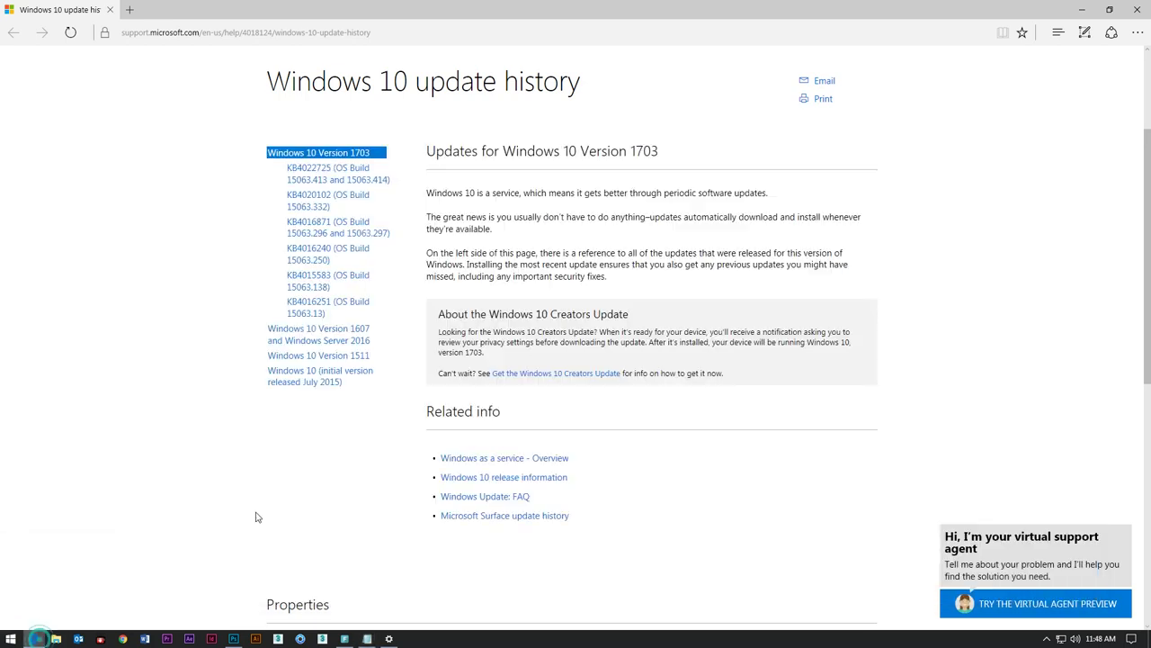
{"action": "left_click", "coordinate": [609, 380]}
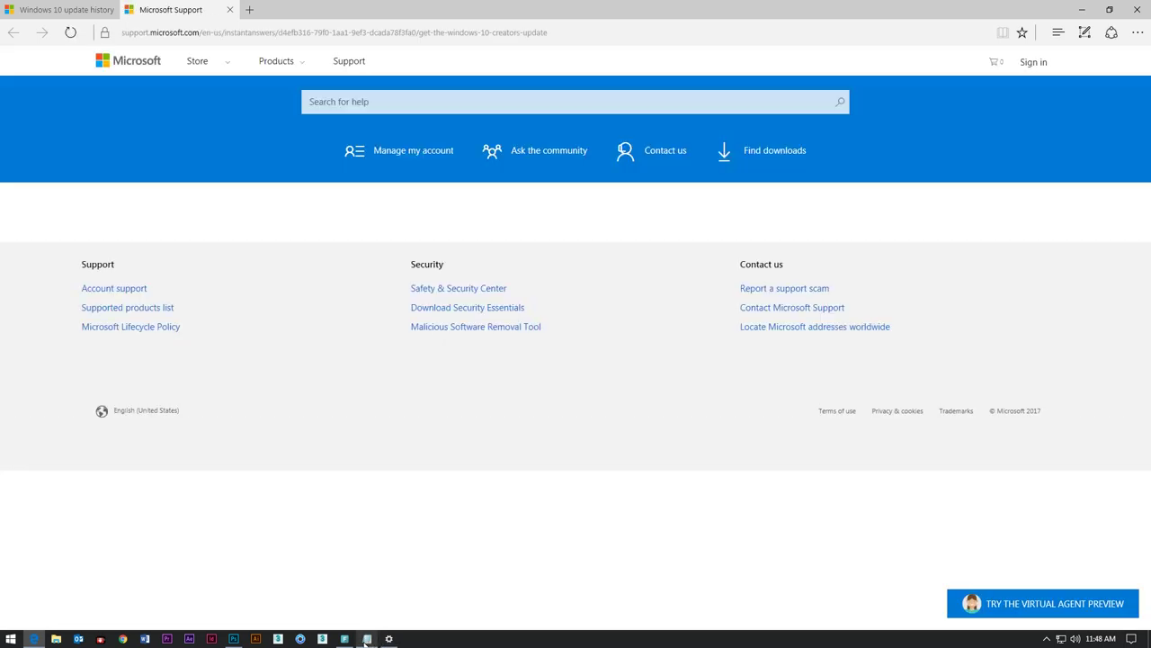
Move the notes window aside over the browser and add "if you are check what is your present version" below the creator update instruction
{"action": "left_click", "coordinate": [370, 640]}
{"action": "left_click_drag", "start_coordinate": [558, 166], "coordinate": [842, 139]}
{"action": "left_click", "coordinate": [730, 247]}
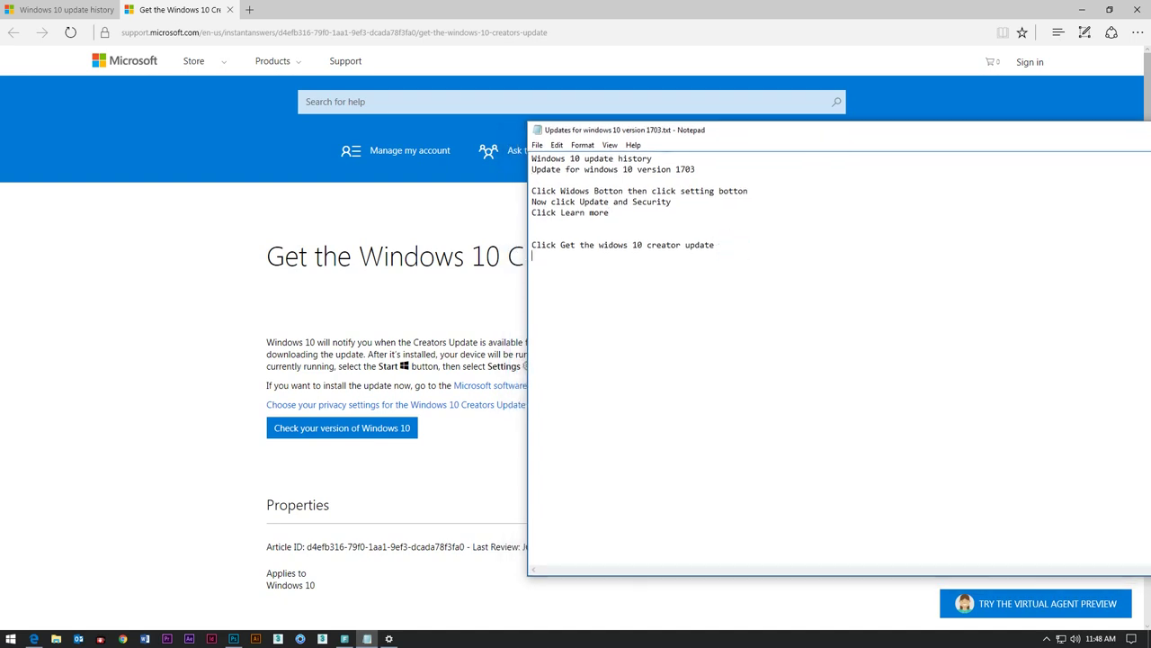
{"action": "type", "text": "if you are check what is your present version"}
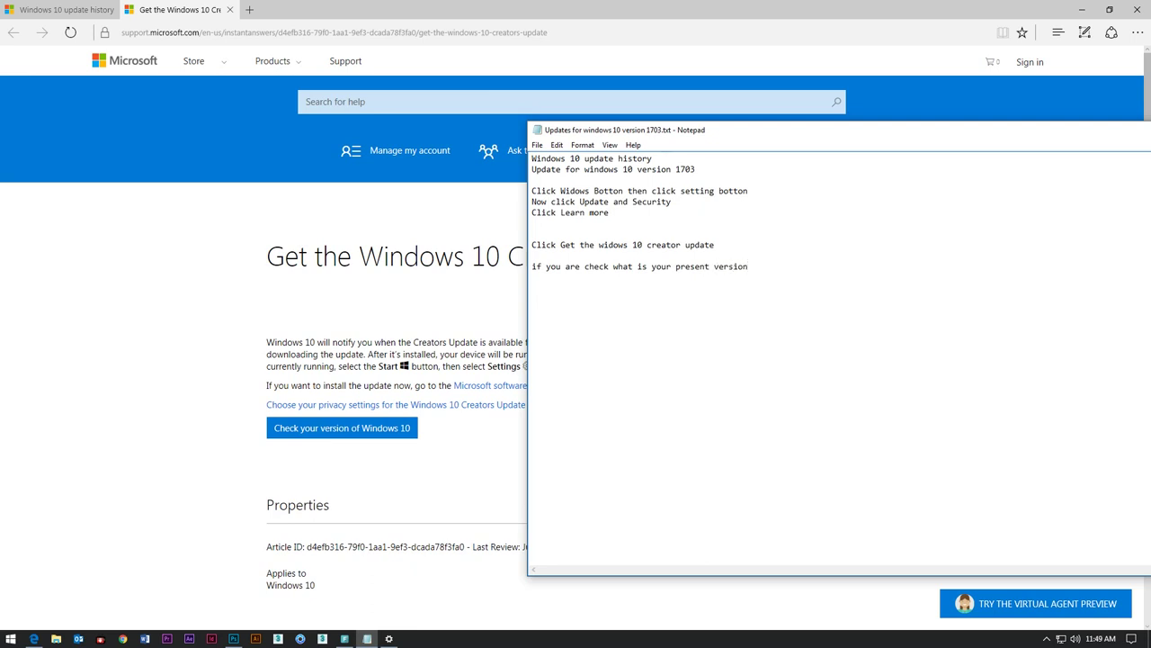
Add "Click Check your version of window 10" as the next line of the notes
{"action": "key", "text": "Return"}
{"action": "type", "text": "Ch"}
{"action": "type", "text": "lick "}
{"action": "type", "text": "Check "}
{"action": "type", "text": "your "}
{"action": "type", "text": "vw"}
{"action": "key", "text": "BackSpace"}
{"action": "type", "text": "ersion of wind"}
{"action": "key", "text": "BackSpace"}
{"action": "type", "text": "ndow"}
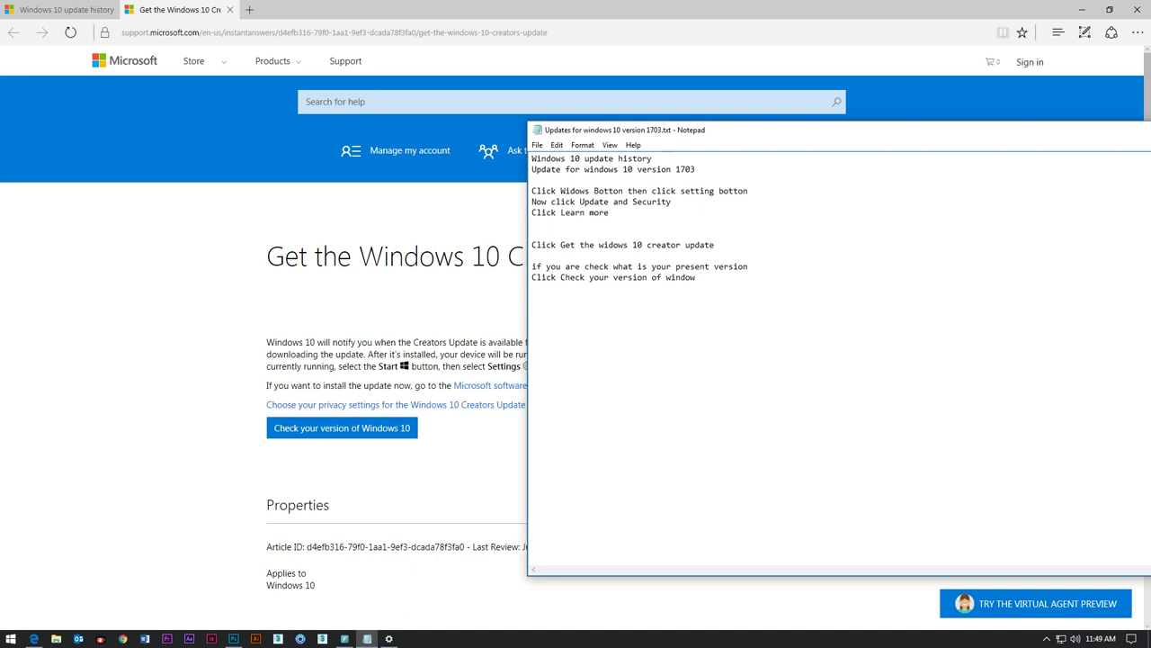
{"action": "type", "text": " 10"}
Check the installed Windows 10 version from the Creators Update page, then close the Settings window
{"action": "left_click", "coordinate": [354, 427]}
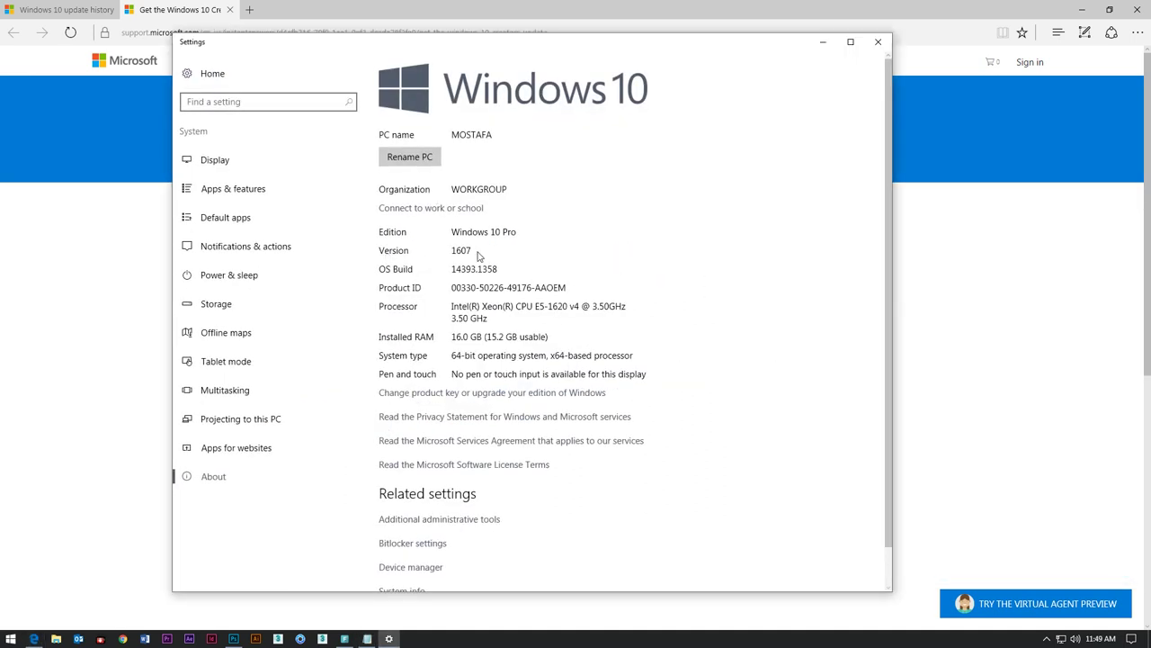
{"action": "left_click", "coordinate": [878, 40]}
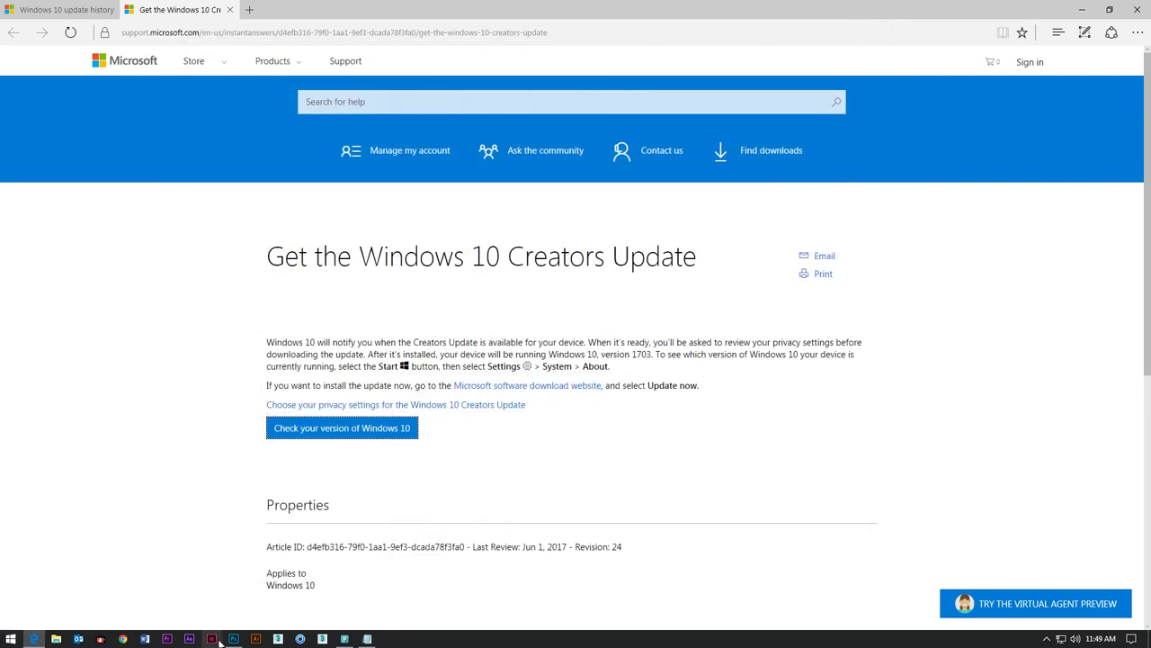
Add the line "Now Click microsoft download website" to the notes, separated by a blank line, and return to the Creators Update page
{"action": "left_click", "coordinate": [367, 639]}
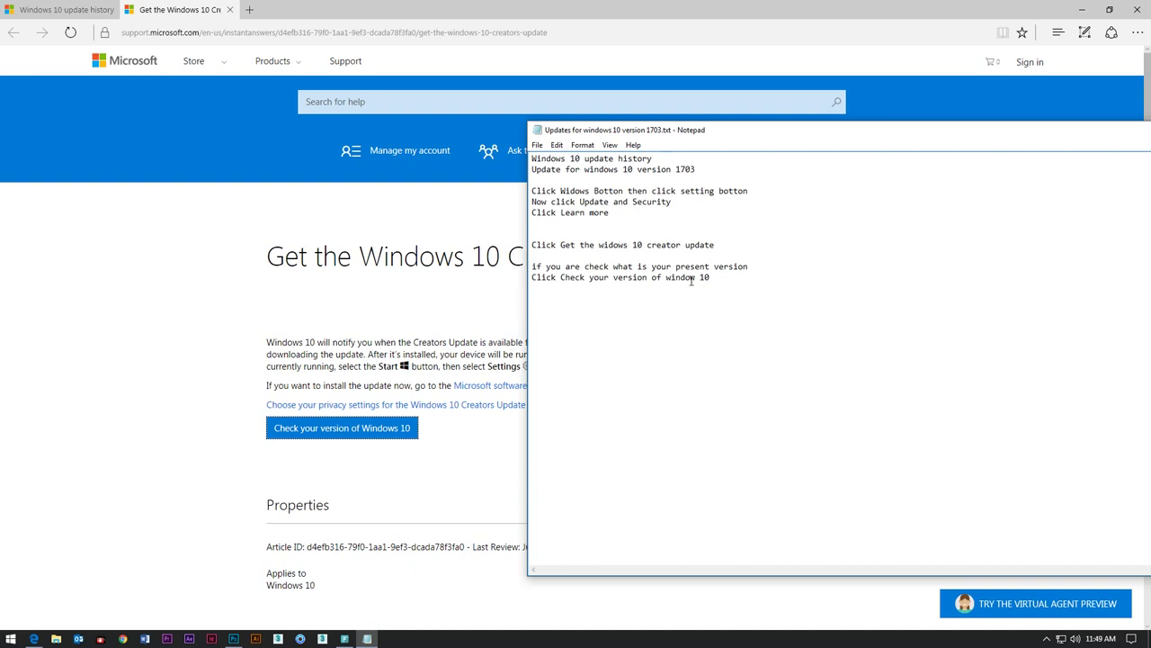
{"action": "type", "text": "Now "}
{"action": "type", "text": "a"}
{"action": "key", "text": "BackSpace"}
{"action": "key", "text": "BackSpace"}
{"action": "key", "text": "BackSpace"}
{"action": "type", "text": "Click microsoft download website"}
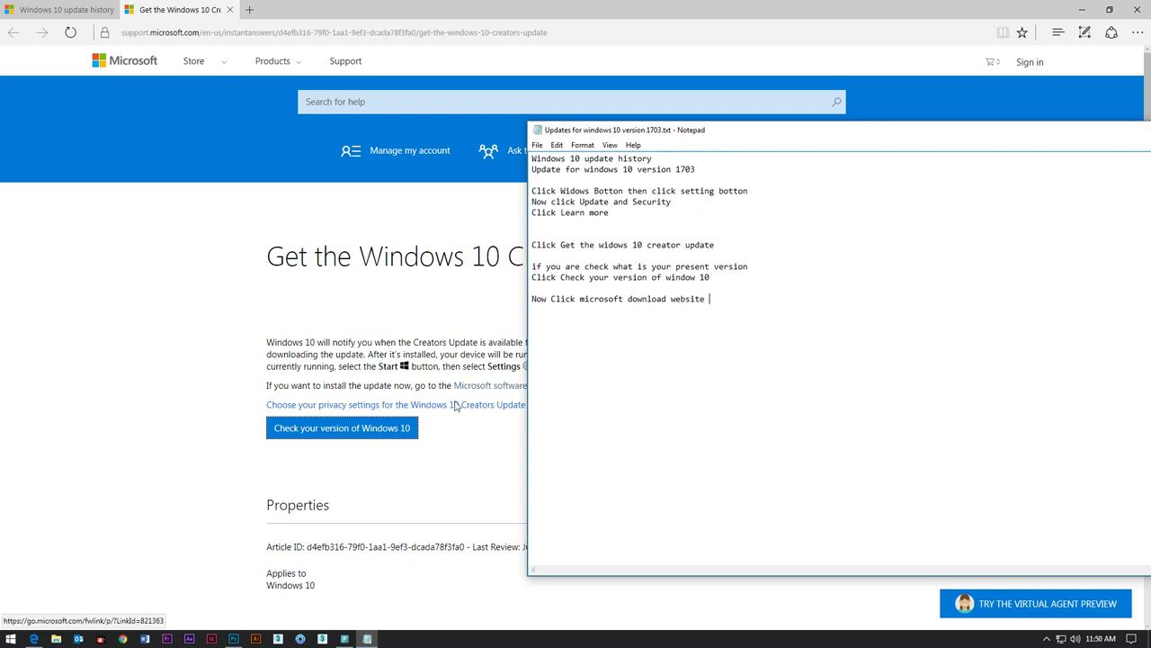
{"action": "left_click", "coordinate": [480, 445]}
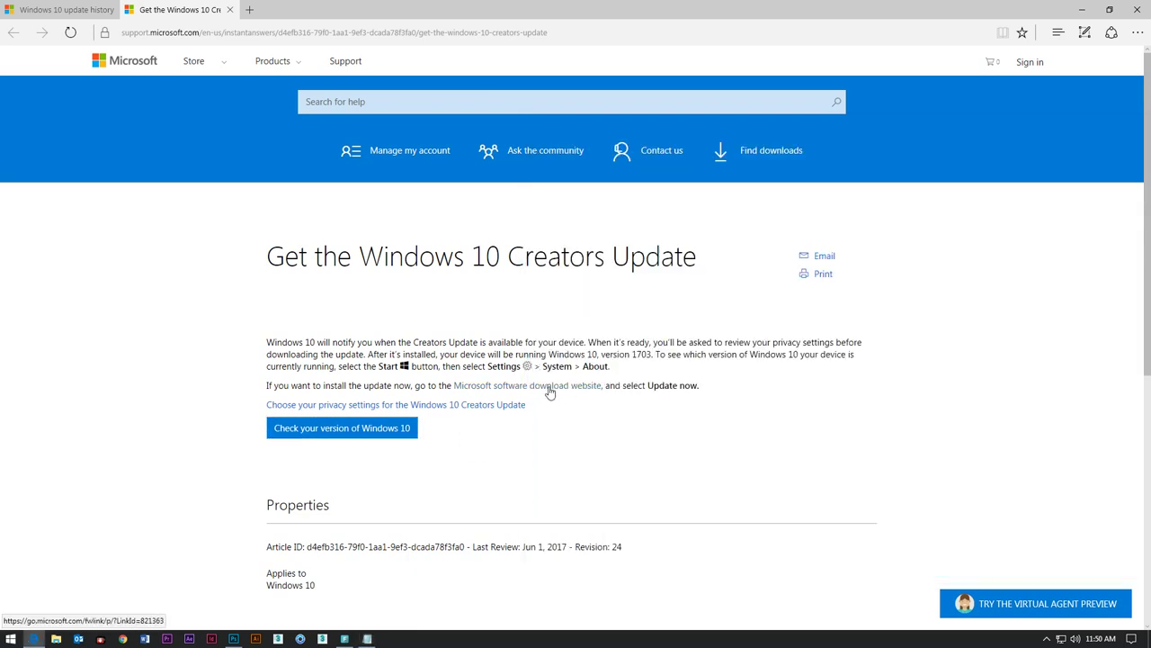
Open the Microsoft software download website from the Creators Update page and add the line "Click Download Tool Now" to the notes
{"action": "left_click", "coordinate": [545, 386]}
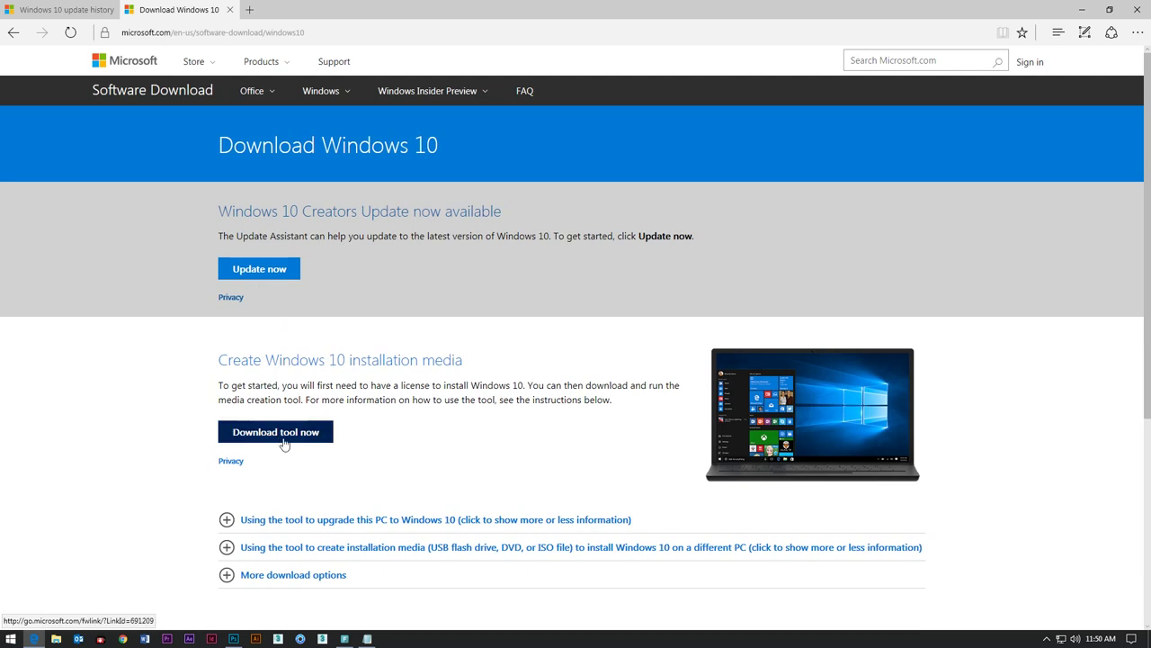
{"action": "left_click", "coordinate": [367, 639]}
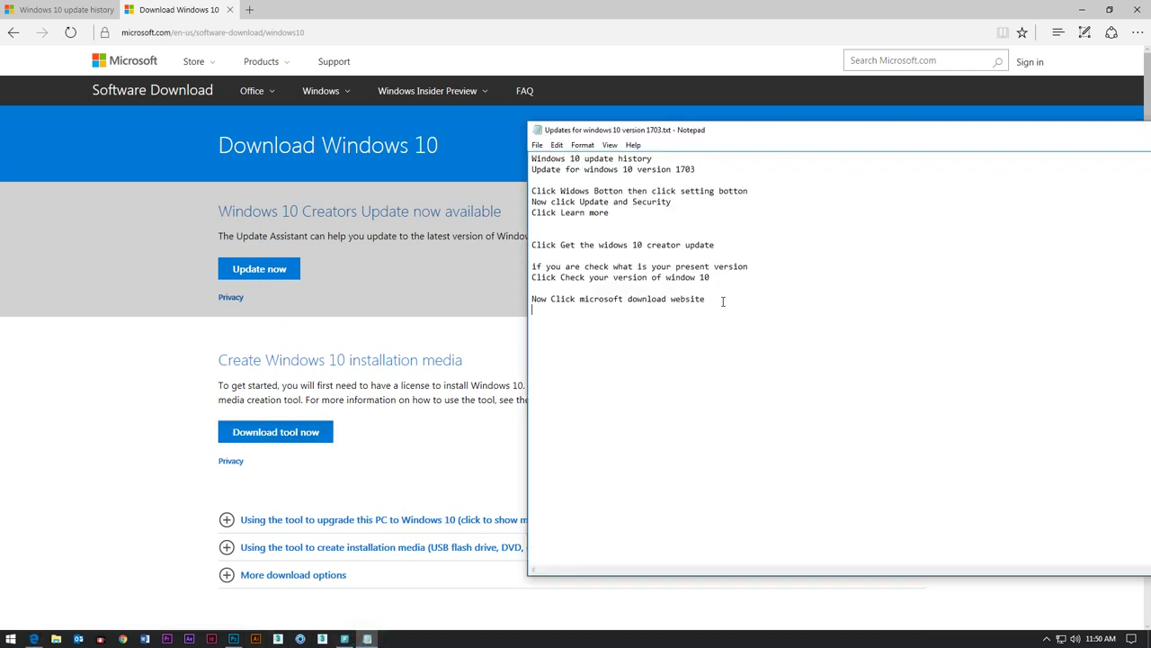
{"action": "type", "text": "Click Download Tool Now"}
Download the media creation tool from the Download Windows 10 page, saving MediaCreationTool.exe
{"action": "left_click", "coordinate": [330, 430]}
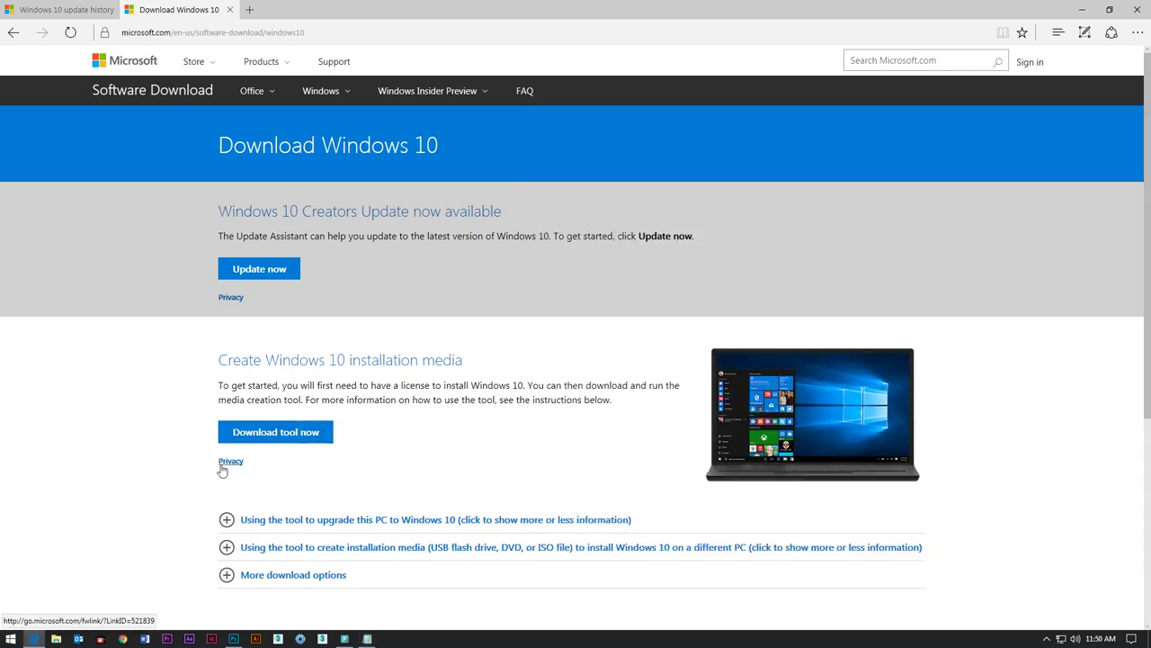
{"action": "left_click", "coordinate": [273, 433]}
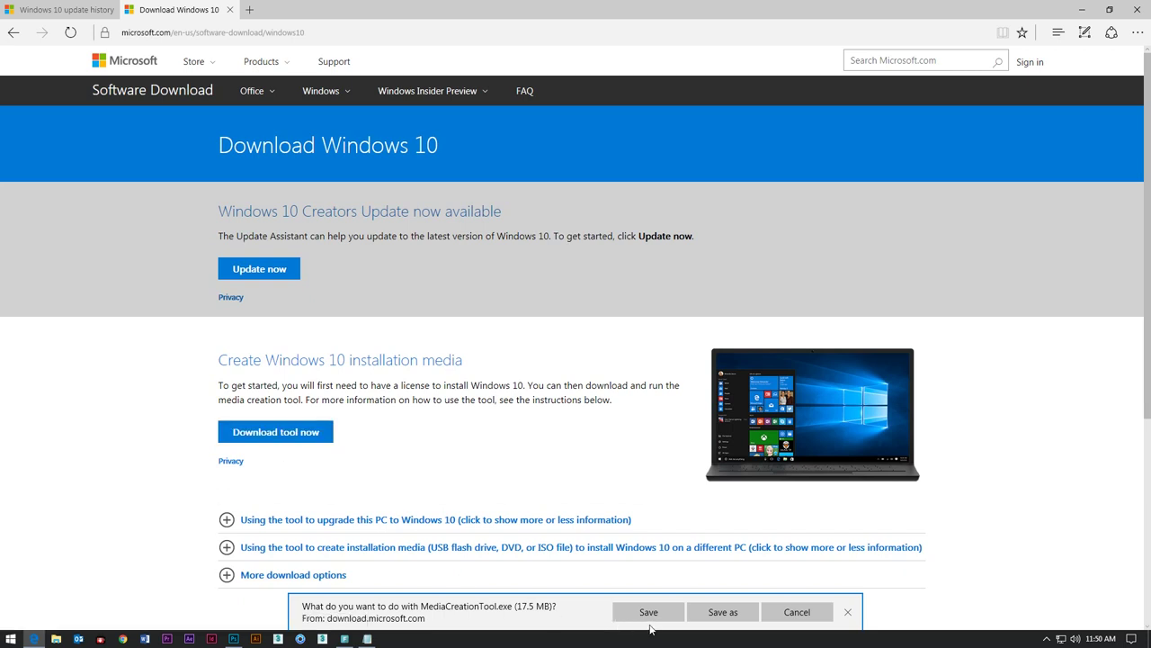
{"action": "left_click", "coordinate": [644, 613]}
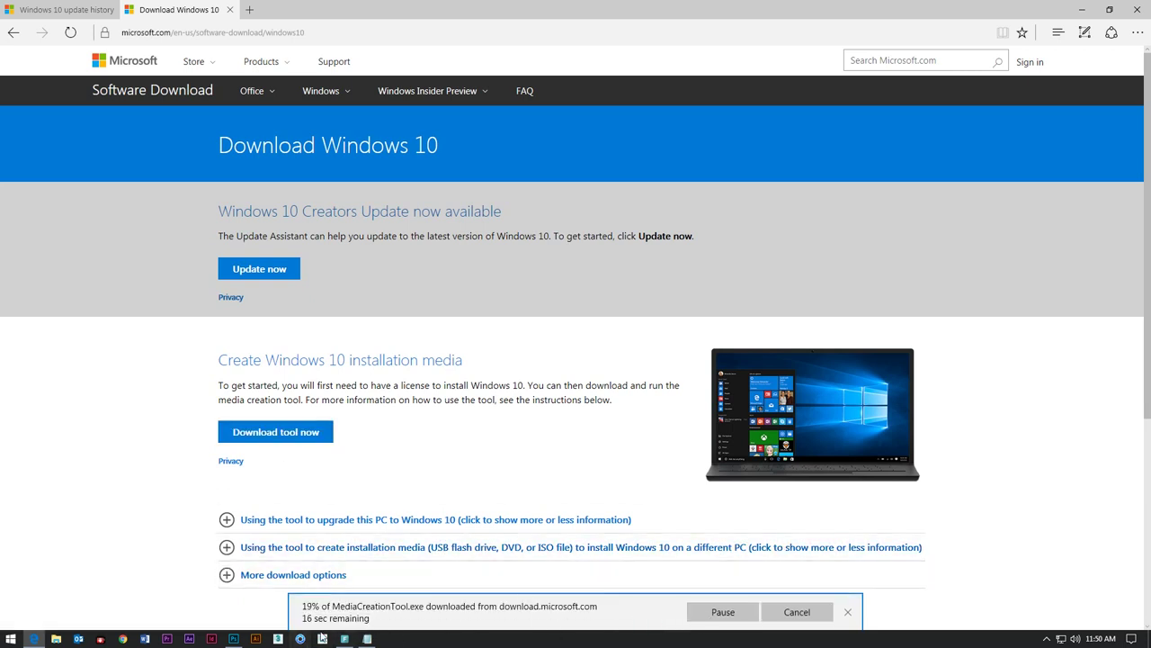
Add the line "When Complete your download" to the notes below the download tool instruction
{"action": "left_click", "coordinate": [367, 639]}
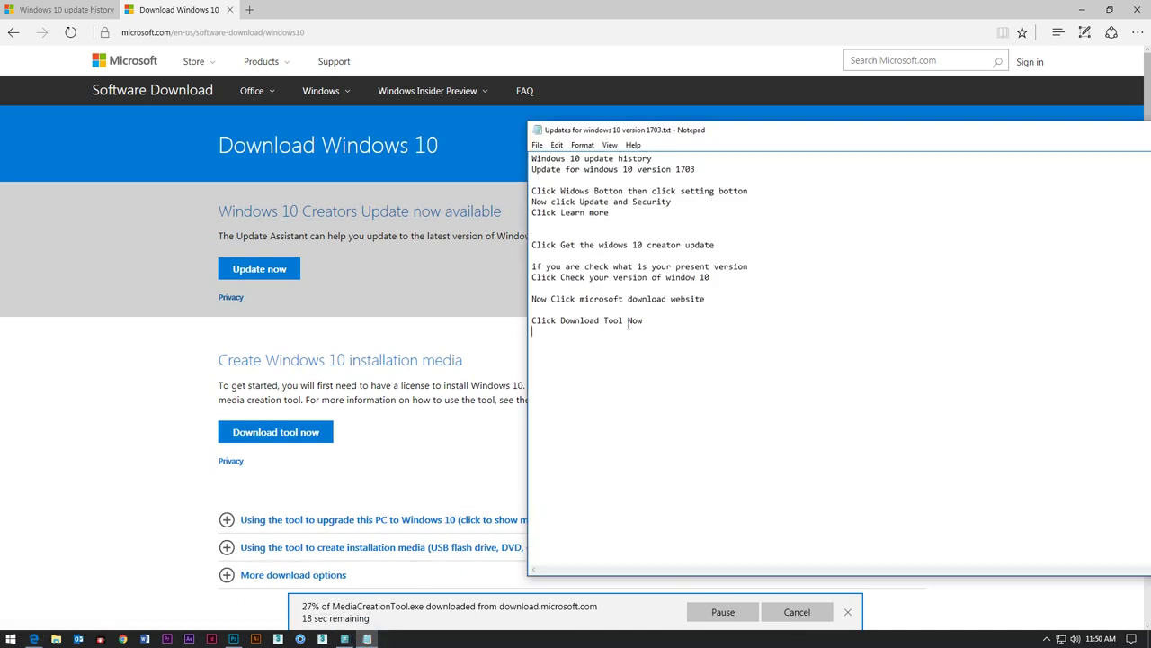
{"action": "type", "text": "When Complete your download"}
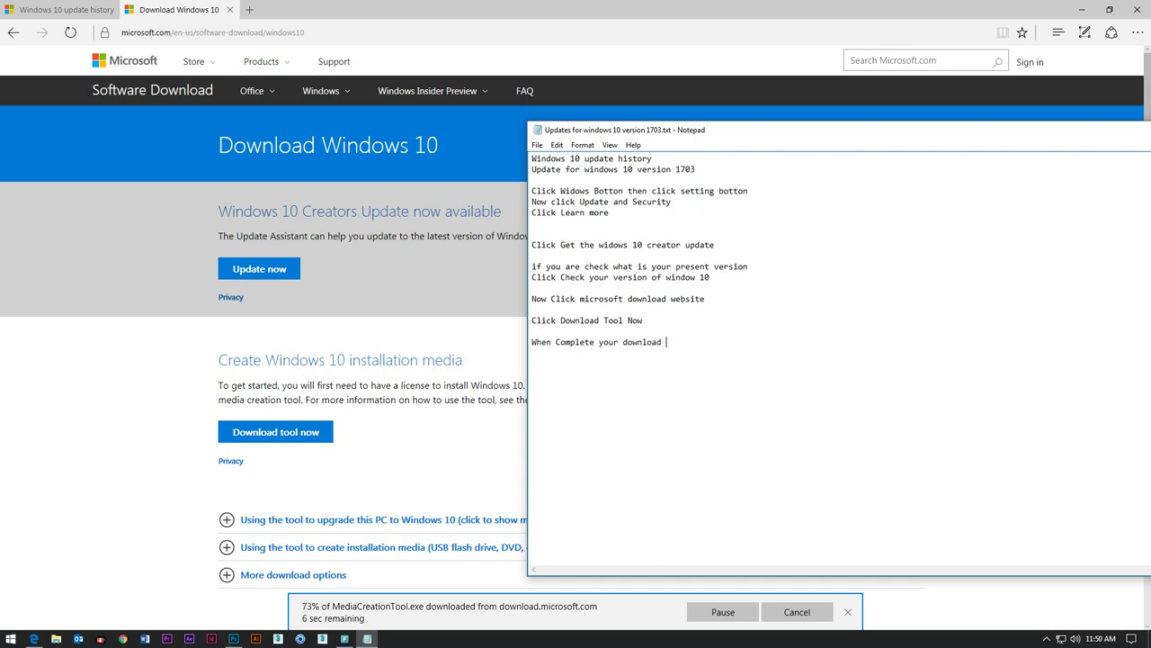
{"action": "type", "text": " sy"}
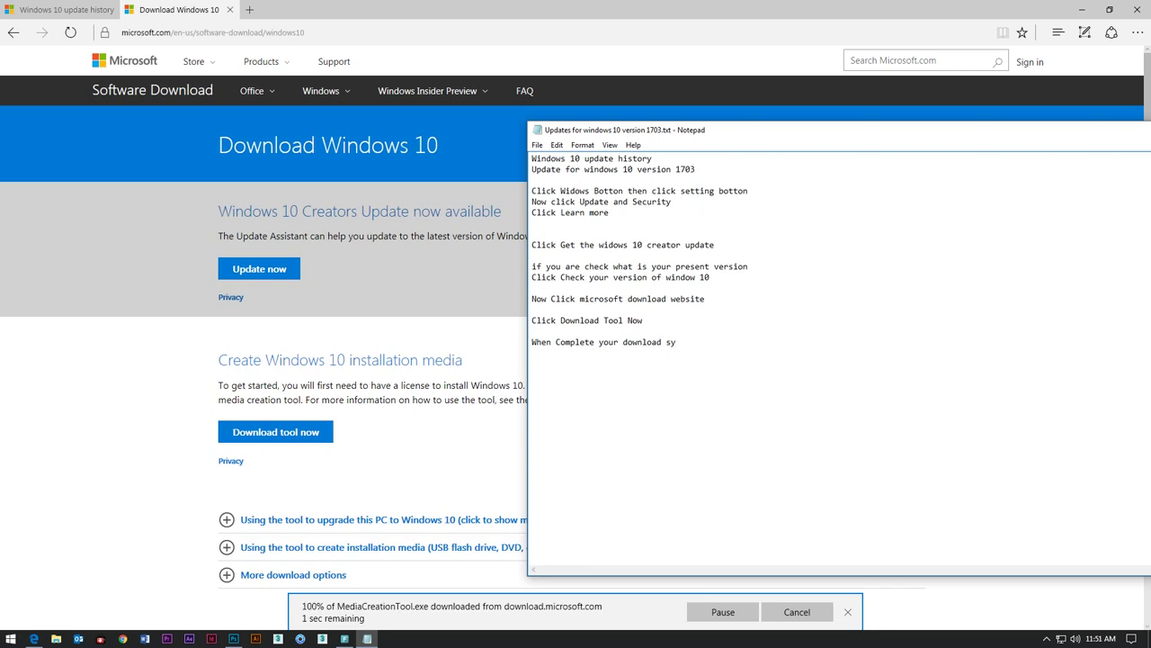
{"action": "key", "text": "BackSpace"}
{"action": "key", "text": "BackSpace"}
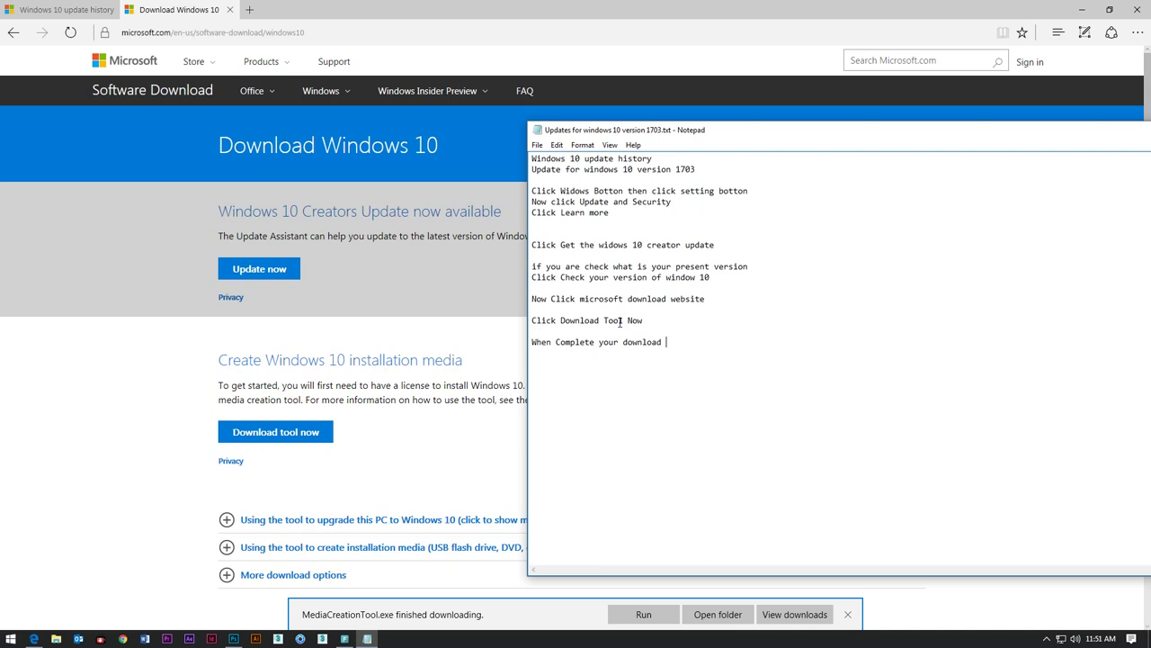
Add "now run your installing file" at the end of the notes, separated by a blank line
{"action": "key", "text": "Return"}
{"action": "type", "text": "now run your inl"}
{"action": "key", "text": "BackSpace"}
{"action": "type", "text": "staa"}
{"action": "key", "text": "BackSpace"}
{"action": "type", "text": "lling file"}
Run the downloaded MediaCreationTool.exe, then clear the desktop by minimizing the browser and moving the notes window up and aside
{"action": "left_click", "coordinate": [643, 614]}
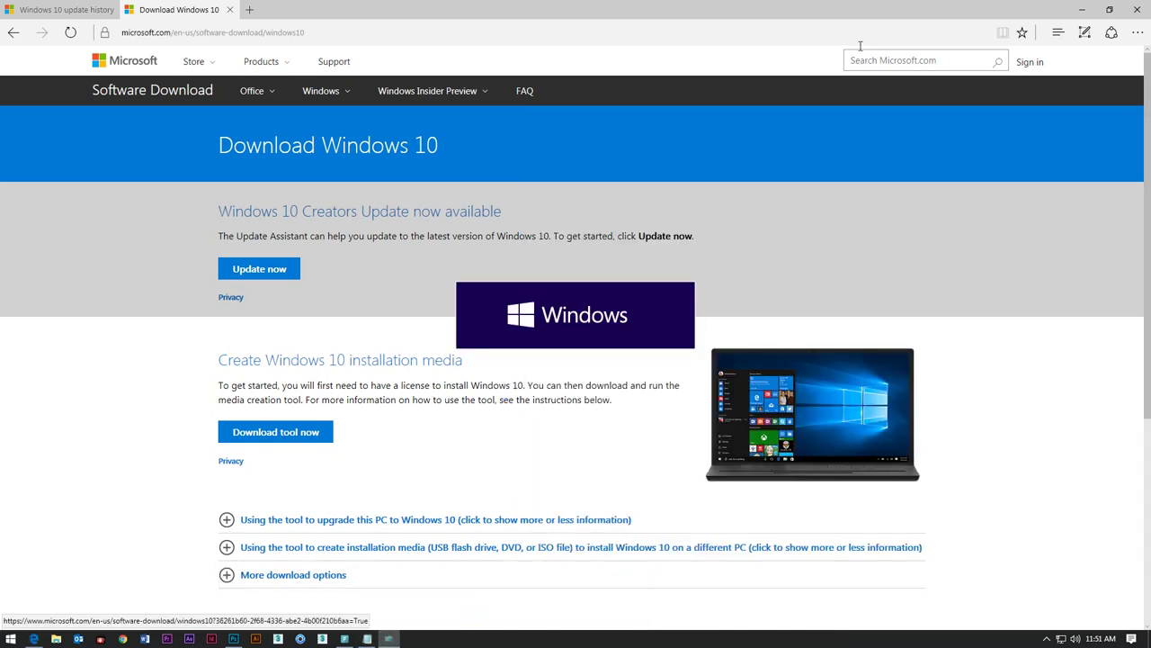
{"action": "left_click", "coordinate": [1083, 16]}
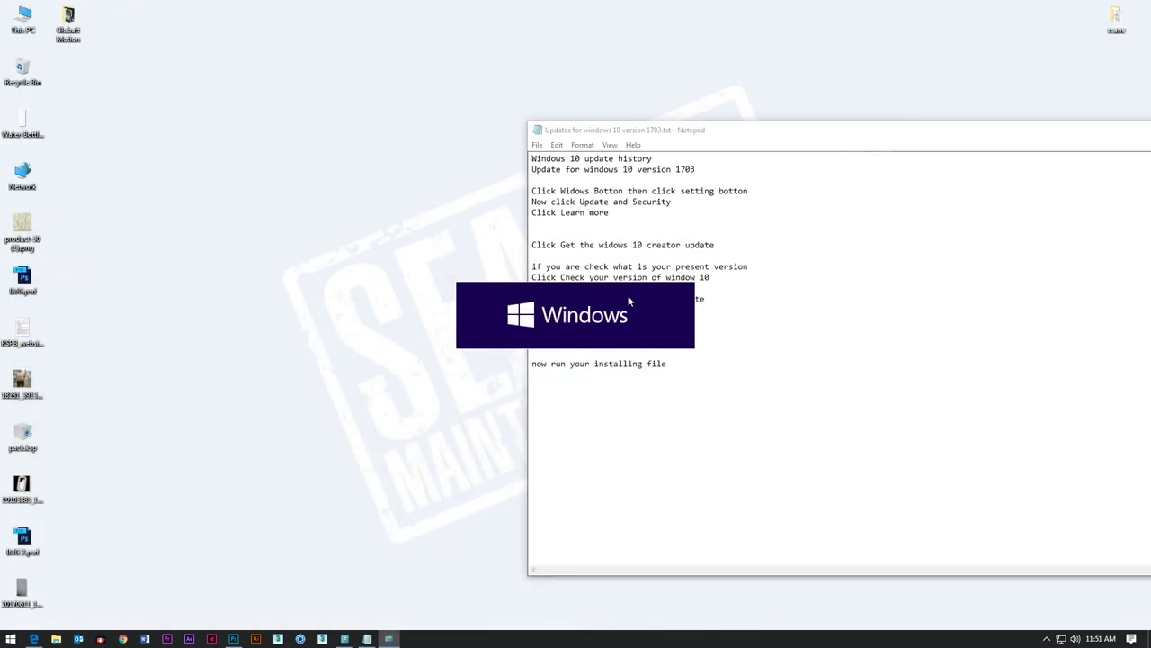
{"action": "left_click", "coordinate": [775, 338]}
{"action": "left_click", "coordinate": [692, 355]}
{"action": "left_click_drag", "start_coordinate": [726, 128], "coordinate": [789, 71]}
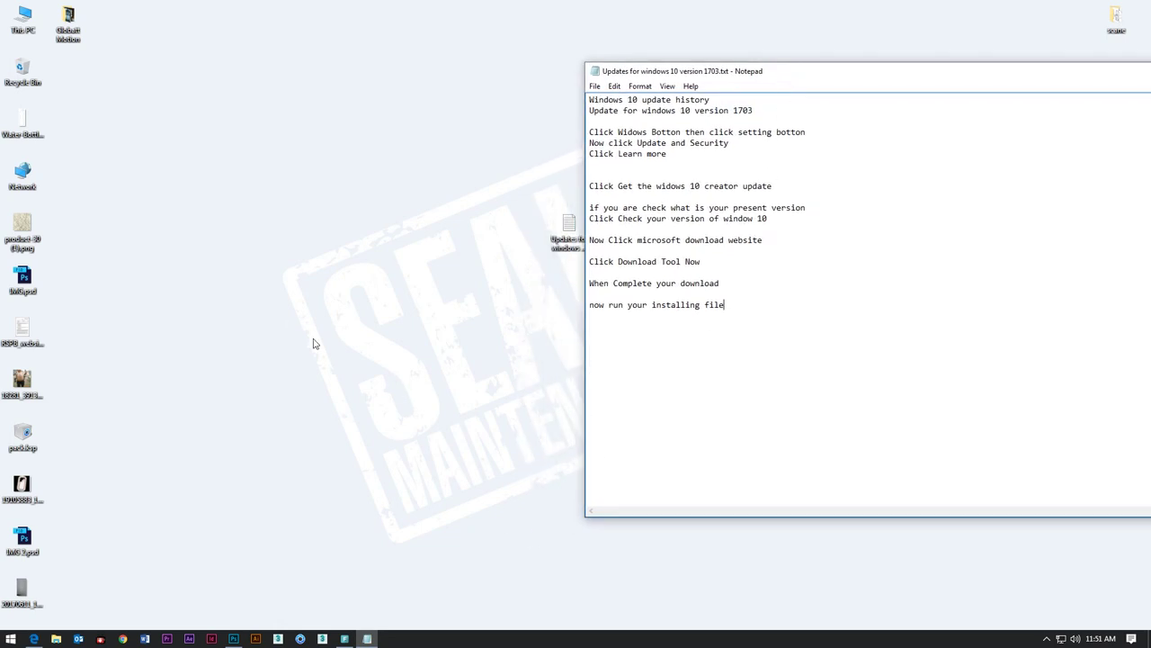
Refresh the desktop and move the Windows 10 Setup window beside the notes so both are fully visible
{"action": "right_click", "coordinate": [290, 319]}
{"action": "left_click", "coordinate": [367, 357]}
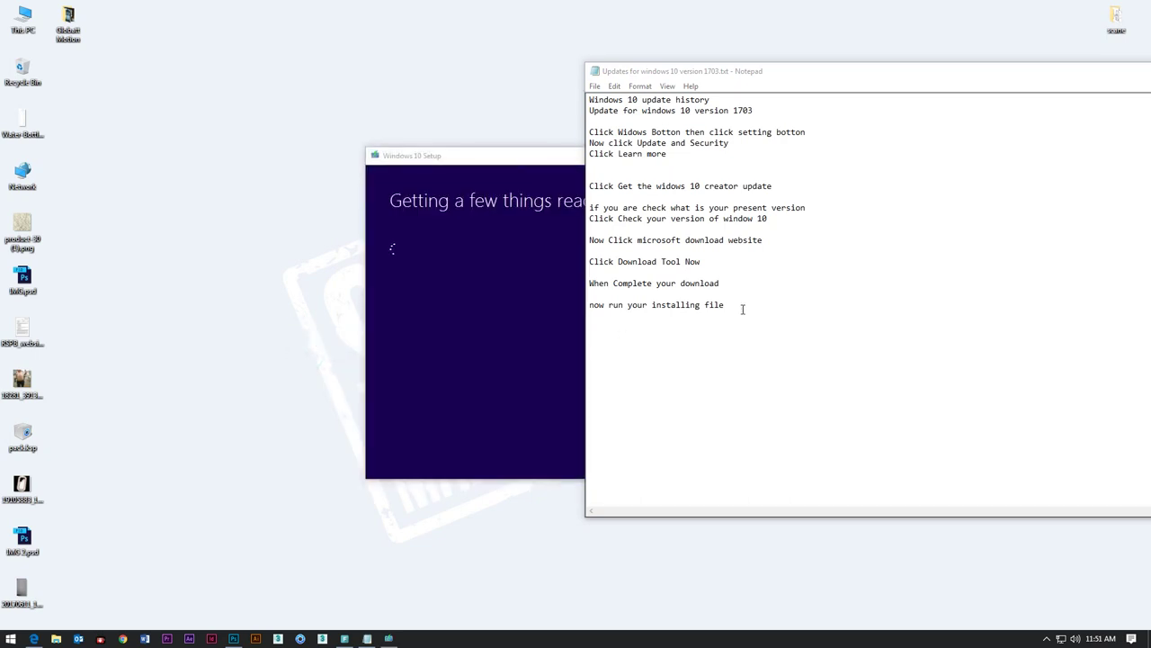
{"action": "left_click", "coordinate": [348, 147]}
{"action": "left_click_drag", "start_coordinate": [347, 144], "coordinate": [182, 102]}
Add the line "Now Click Accept" to the notes after a blank line and accept the license terms in Windows 10 Setup
{"action": "left_click", "coordinate": [729, 303]}
{"action": "key", "text": "Return"}
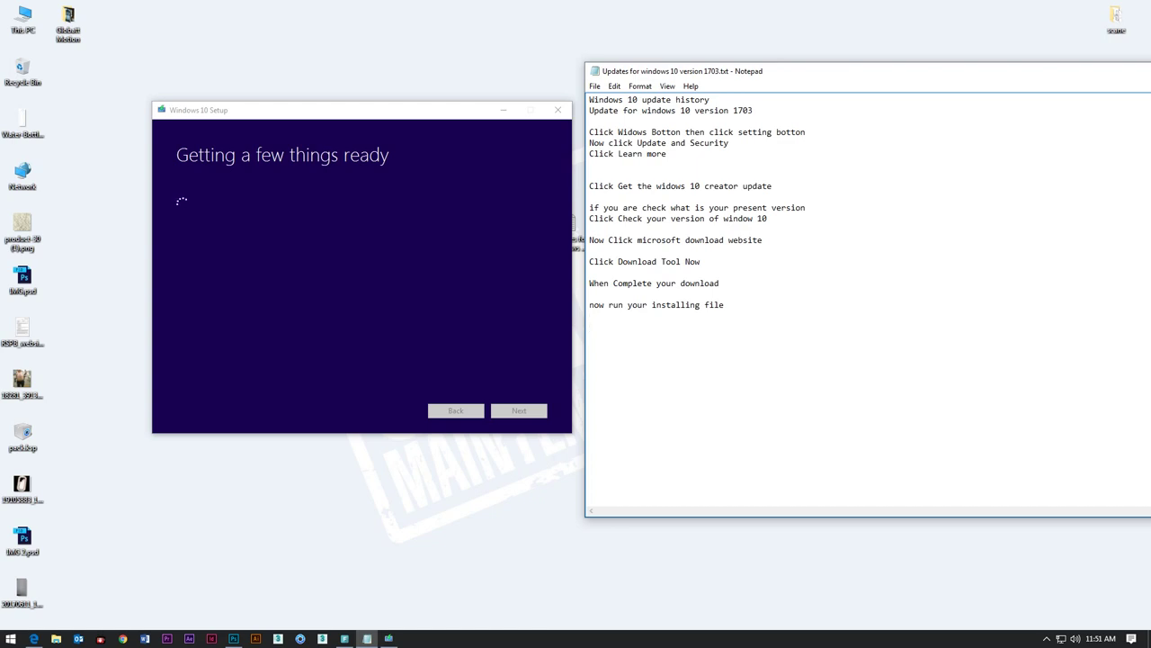
{"action": "type", "text": "Now"}
{"action": "key", "text": "BackSpace"}
{"action": "type", "text": "Please N"}
{"action": "key", "text": "BackSpace"}
{"action": "key", "text": "BackSpace"}
{"action": "key", "text": "BackSpace"}
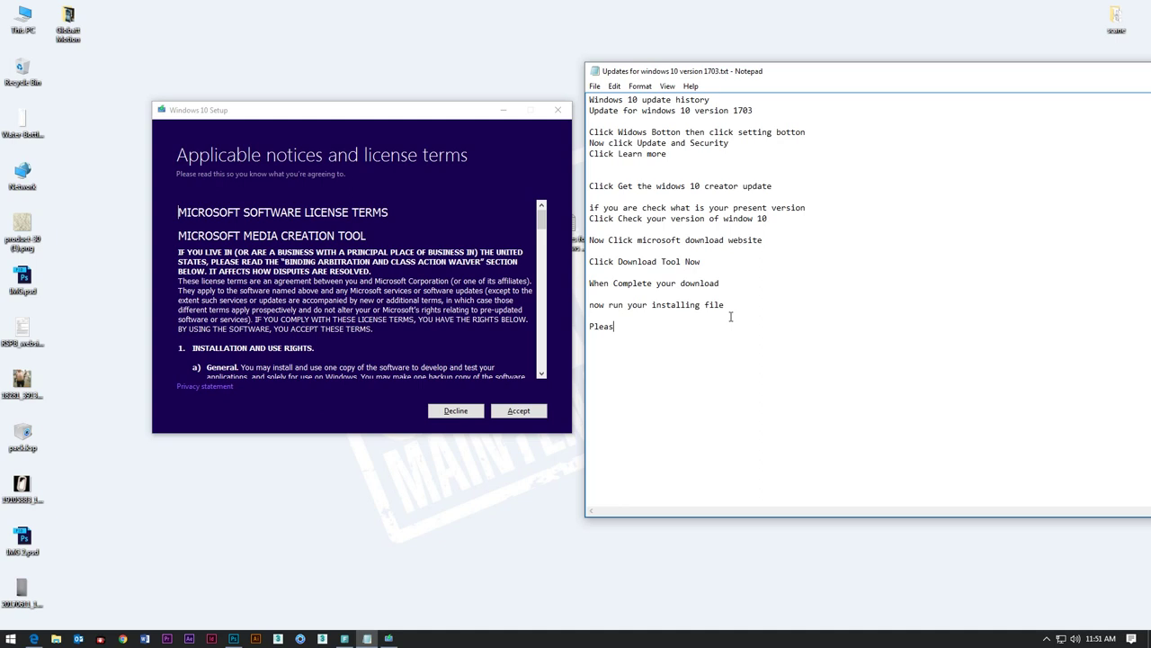
{"action": "key", "text": "BackSpace"}
{"action": "key", "text": "BackSpace"}
{"action": "key", "text": "BackSpace"}
{"action": "key", "text": "BackSpace"}
{"action": "key", "text": "BackSpace"}
{"action": "type", "text": "Now Click Accept"}
{"action": "left_click", "coordinate": [518, 410]}
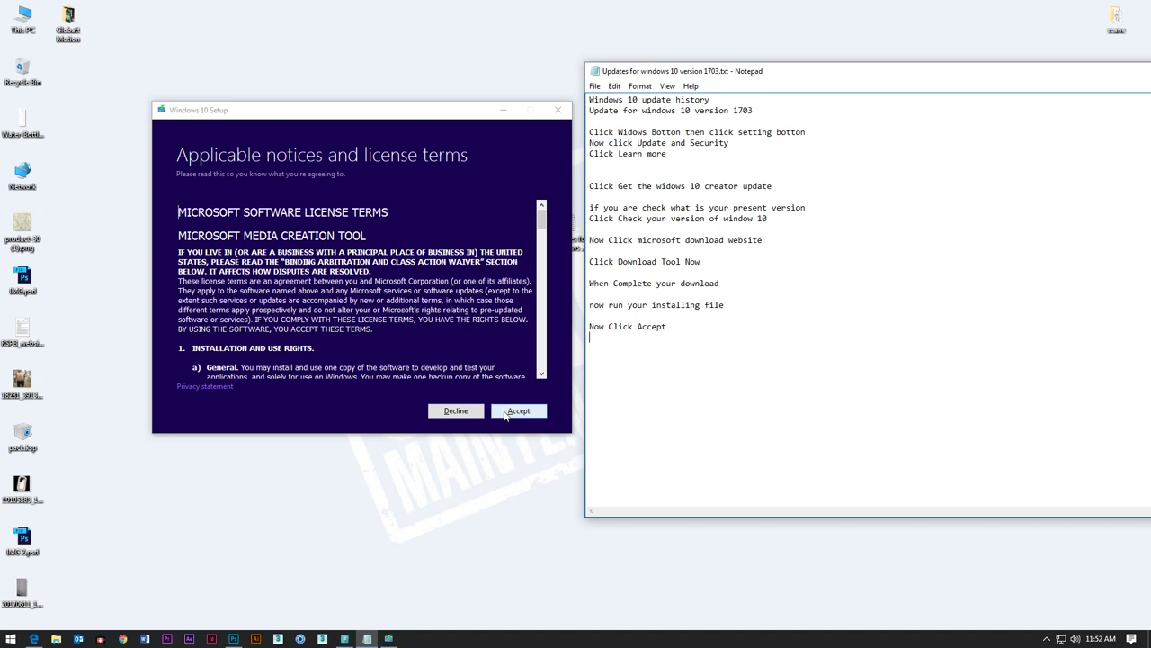
Add "Select Upgrade this PC now" to the notes below the accept instruction, followed by a blank line
{"action": "left_click", "coordinate": [674, 327]}
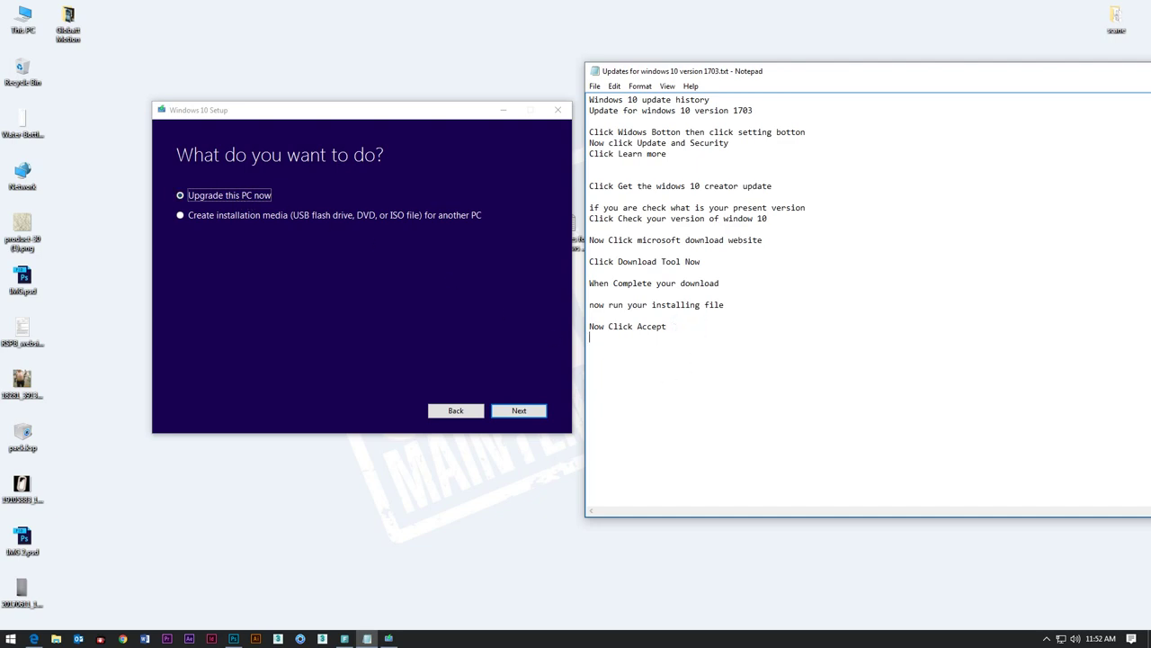
{"action": "key", "text": "Return"}
{"action": "type", "text": "Select"}
{"action": "type", "text": "U"}
{"action": "type", "text": "pa"}
{"action": "type", "text": "grate"}
{"action": "key", "text": "BackSpace"}
{"action": "type", "text": "e thik"}
{"action": "key", "text": "BackSpace"}
{"action": "type", "text": "s PC N"}
{"action": "key", "text": "BackSpace"}
{"action": "type", "text": "now"}
{"action": "key", "text": "Return"}
{"action": "key", "text": "Return"}
Add "and Click Next" to the notes and continue Windows 10 Setup with the Upgrade this PC now option
{"action": "type", "text": "and "}
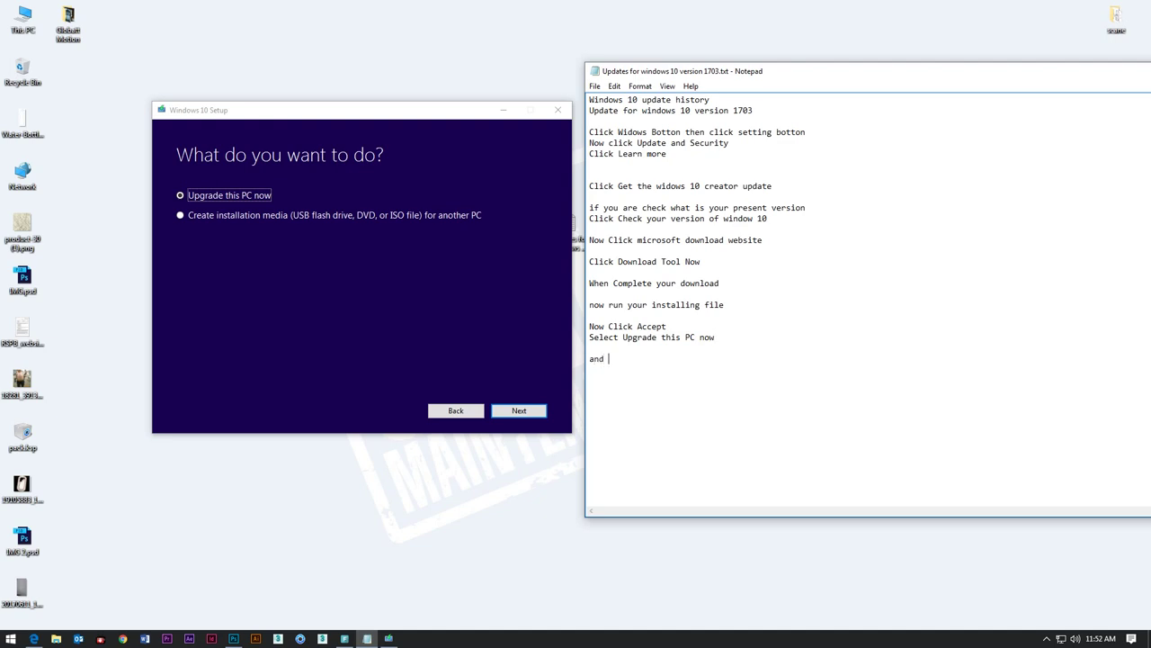
{"action": "type", "text": "Click Next"}
{"action": "left_click", "coordinate": [519, 410]}
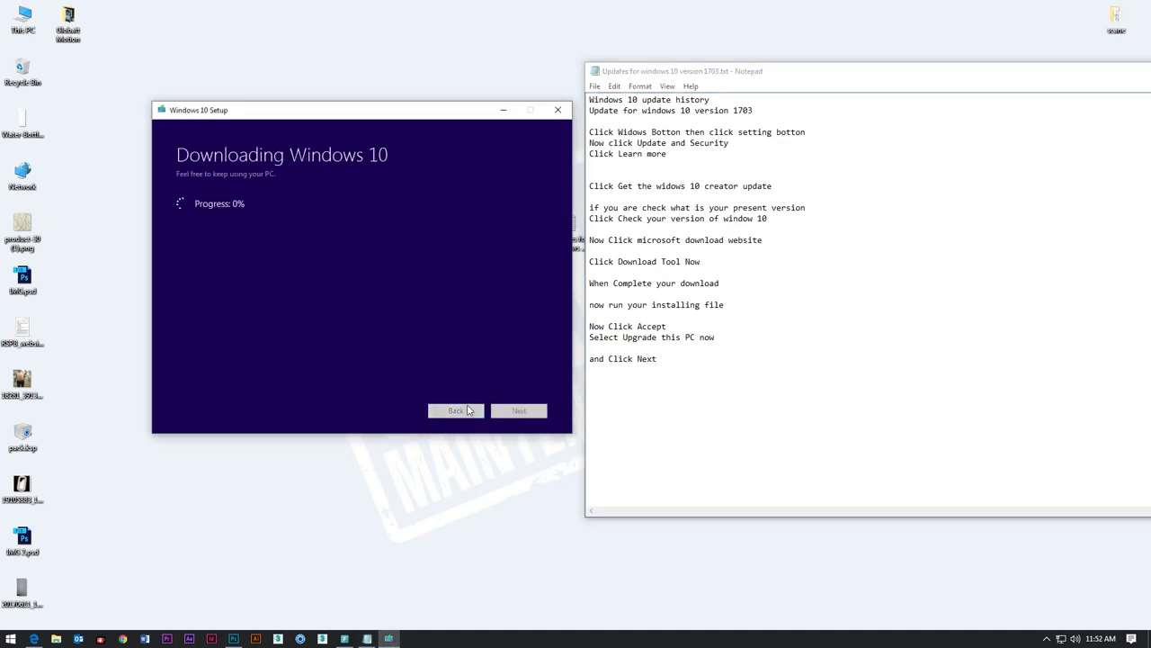
Start a new line in the notes reading "Please wait some few hour and complete your another"
{"action": "left_click", "coordinate": [678, 362]}
{"action": "key", "text": "Return"}
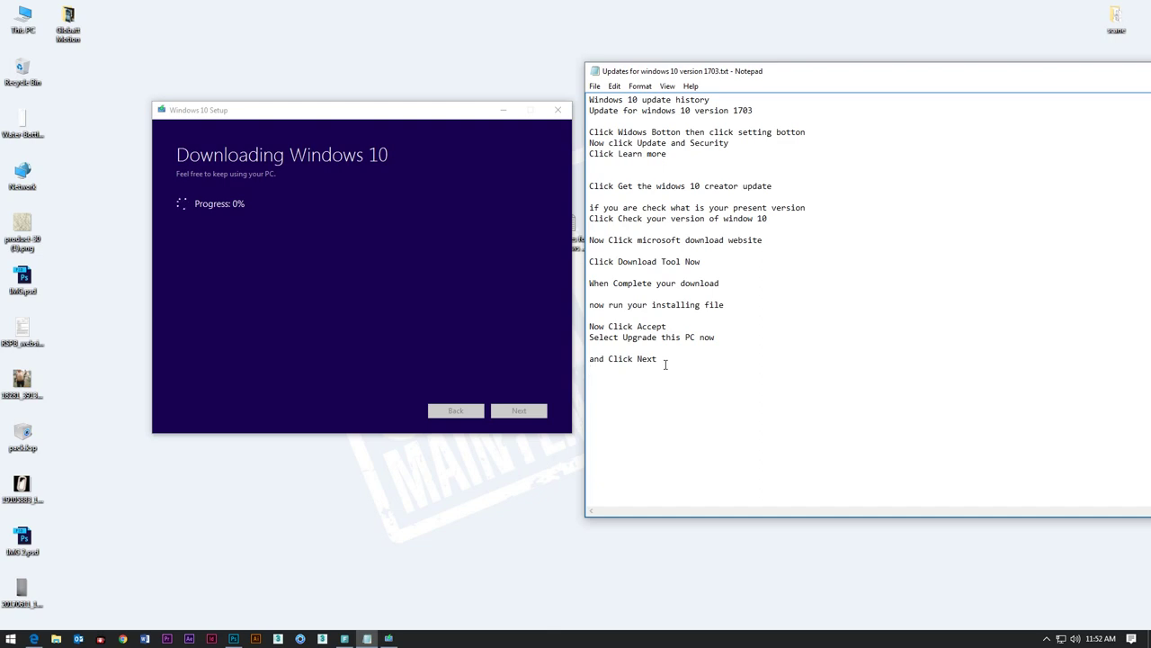
{"action": "type", "text": "Please wait some few houre"}
{"action": "key", "text": "BackSpace"}
{"action": "type", "text": "and compte"}
{"action": "key", "text": "BackSpace"}
{"action": "key", "text": "BackSpace"}
{"action": "type", "text": "lete your another "}
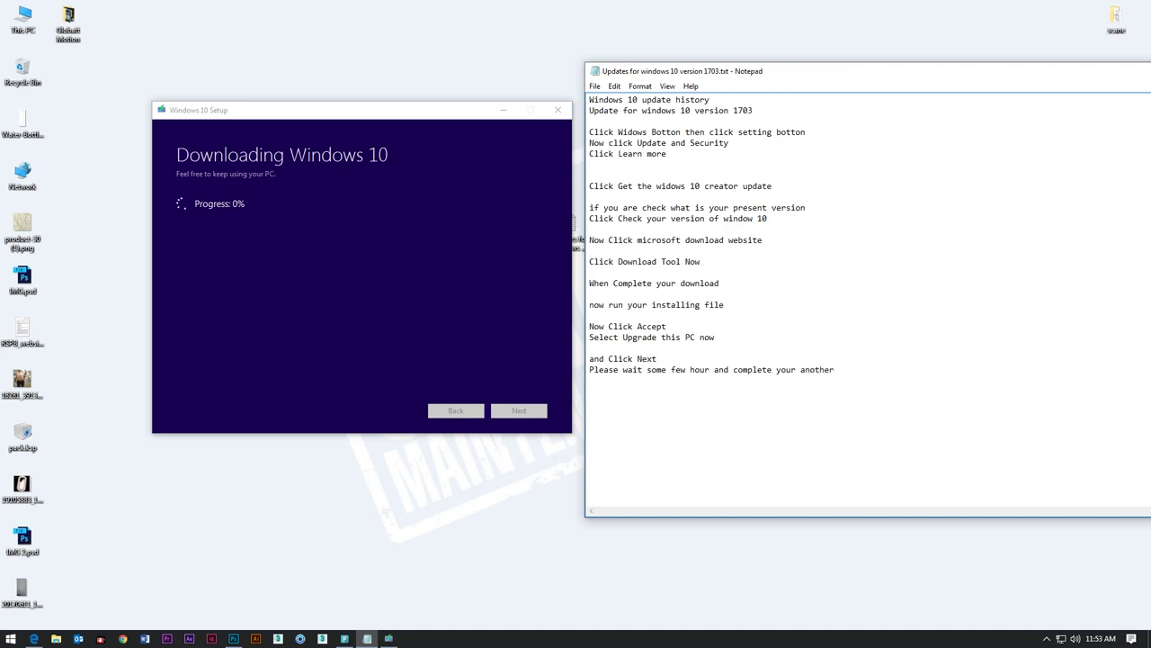
Complete the waiting instruction in the notes with "process and now use your windows 1703 version"
{"action": "type", "text": "process an"}
{"action": "key", "text": "BackSpace"}
{"action": "type", "text": "and"}
{"action": "type", "text": " now "}
{"action": "type", "text": "your"}
{"action": "key", "text": "BackSpace"}
{"action": "key", "text": "BackSpace"}
{"action": "key", "text": "BackSpace"}
{"action": "key", "text": "BackSpace"}
{"action": "type", "text": "use your "}
{"action": "type", "text": "windows"}
{"action": "type", "text": " 10"}
{"action": "key", "text": "BackSpace"}
{"action": "type", "text": "7"}
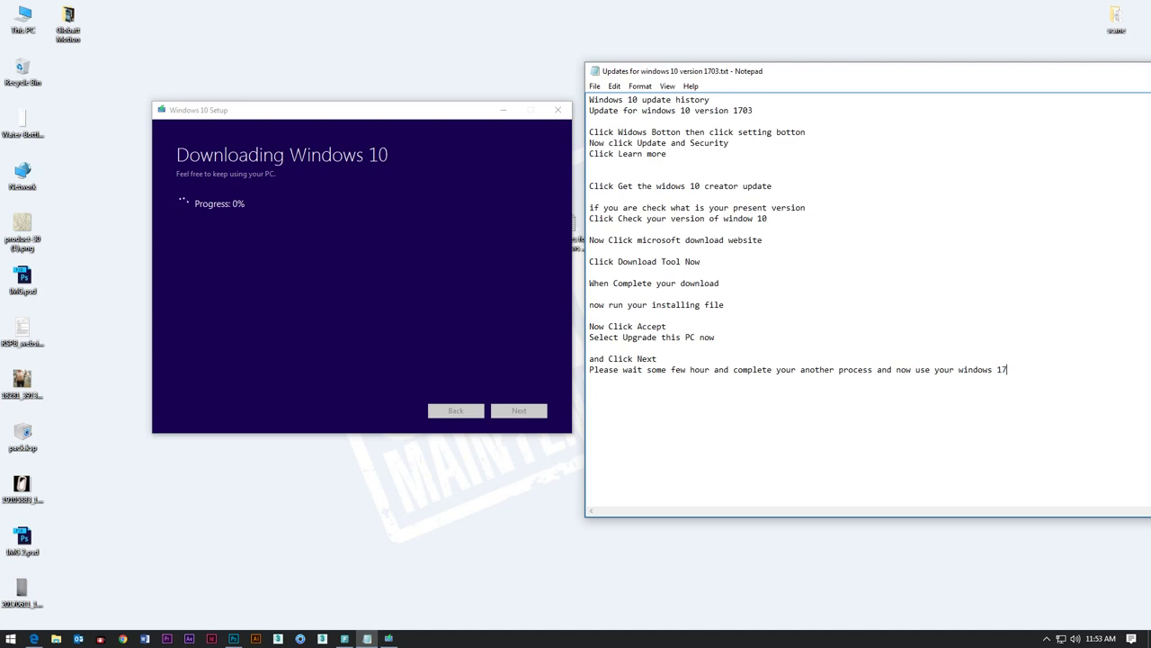
{"action": "type", "text": "03 version"}
{"action": "key", "text": "BackSpace"}
{"action": "key", "text": "BackSpace"}
{"action": "type", "text": "on"}
Add the closing line "thanks for visit" to the notes, leaving two blank lines above it
{"action": "key", "text": "Return"}
{"action": "key", "text": "Return"}
{"action": "key", "text": "Return"}
{"action": "type", "text": "thanks for visit"}
Add "if you feel help from this tutorial please like and comment me" after a blank line below the thanks line
{"action": "key", "text": "Return"}
{"action": "key", "text": "Return"}
{"action": "type", "text": "if you fi"}
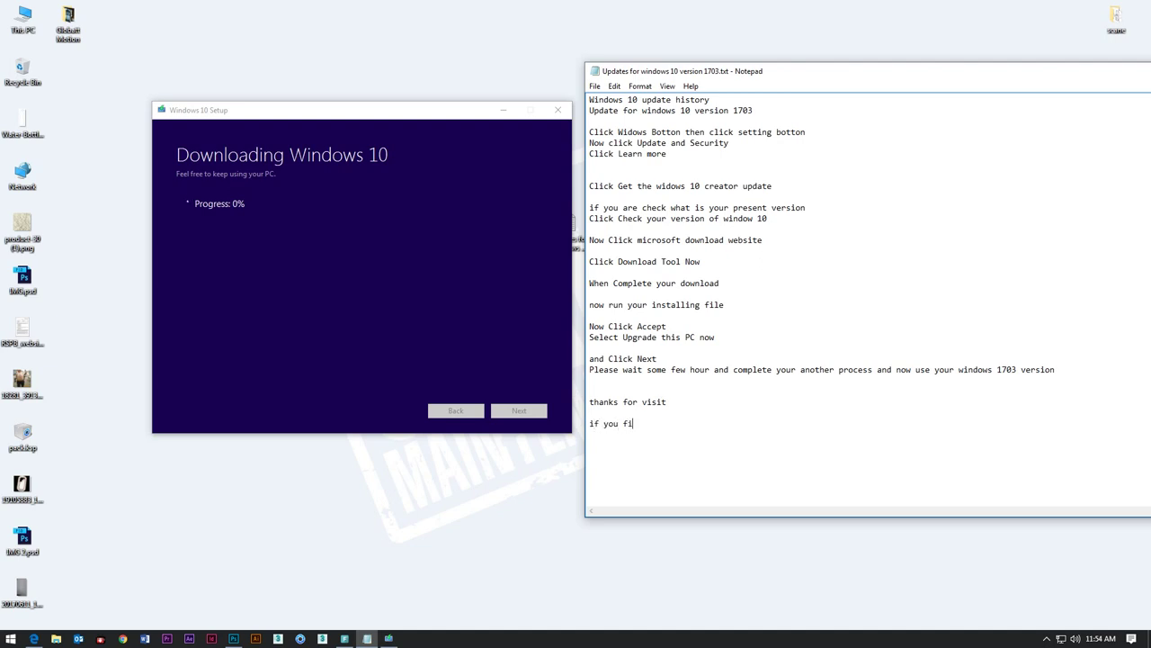
{"action": "type", "text": "el"}
{"action": "type", "text": "help from this turorial ple"}
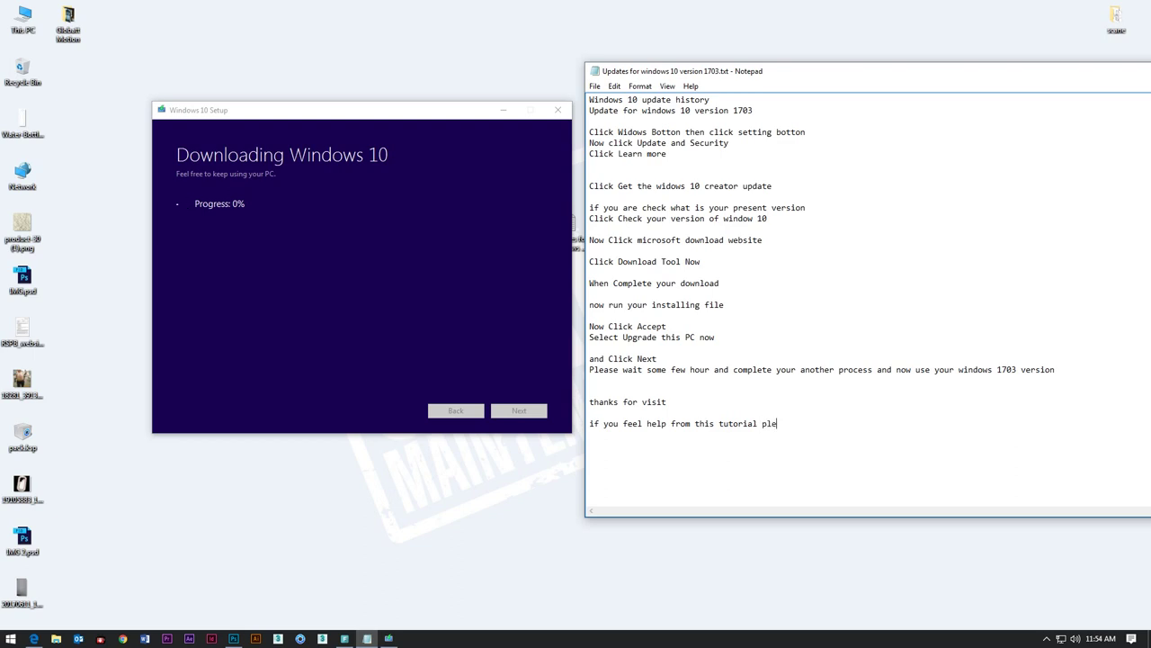
{"action": "type", "text": "ase like ad"}
{"action": "key", "text": "BackSpace"}
{"action": "type", "text": "nd comment me"}
Add the line "oooo please subcribe my channel" to the notes, separated by a blank line
{"action": "key", "text": "Return"}
{"action": "key", "text": "Return"}
{"action": "type", "text": "oooo p"}
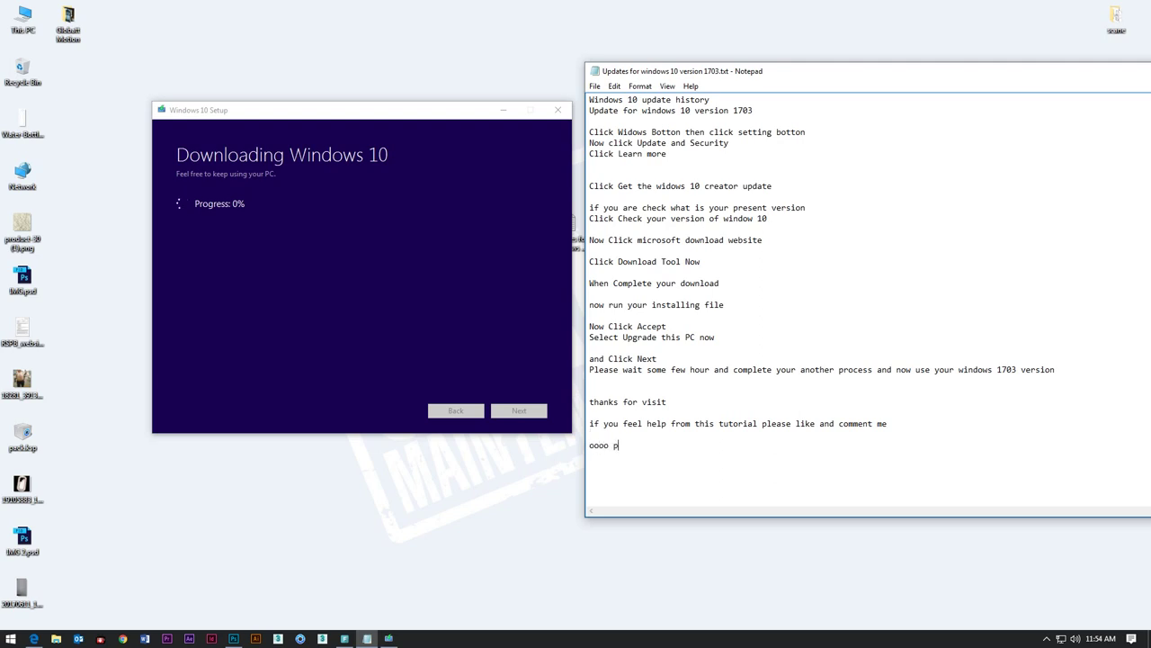
{"action": "type", "text": "lease subcribe my channel"}
End the notes with a "Thanks" line after a blank line and, below it, "to" followed by the name
{"action": "key", "text": "Return"}
{"action": "type", "text": "Thns"}
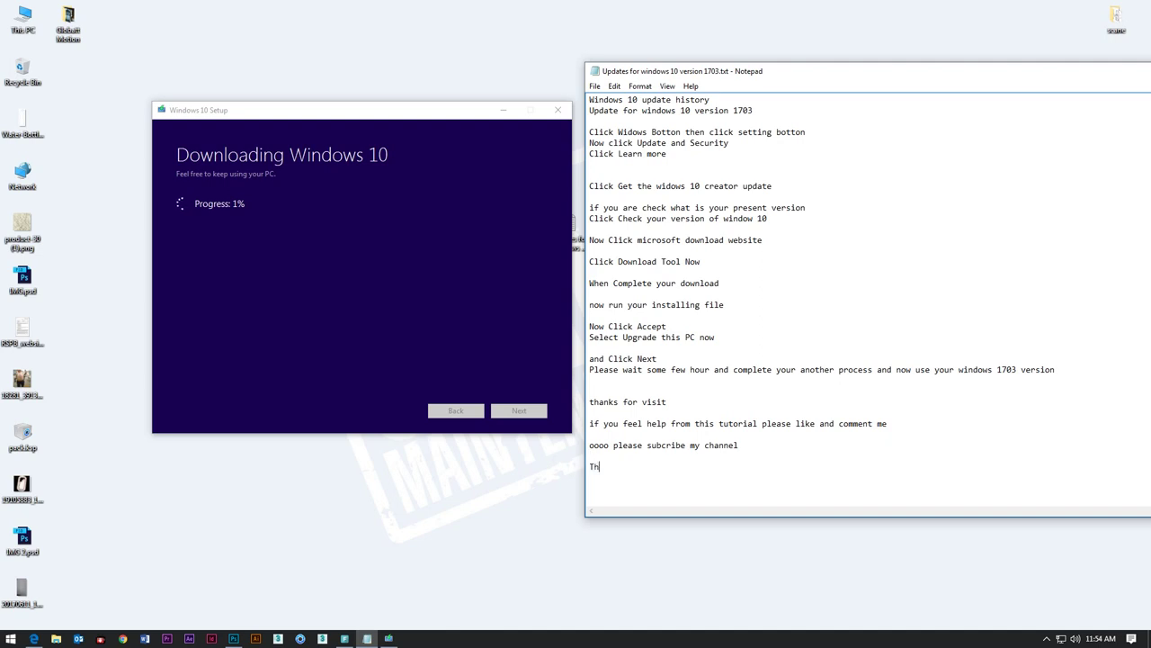
{"action": "key", "text": "BackSpace"}
{"action": "key", "text": "BackSpace"}
{"action": "type", "text": "anks"}
{"action": "type", "text": "Oloshmk"}
{"action": "left_click", "coordinate": [627, 477]}
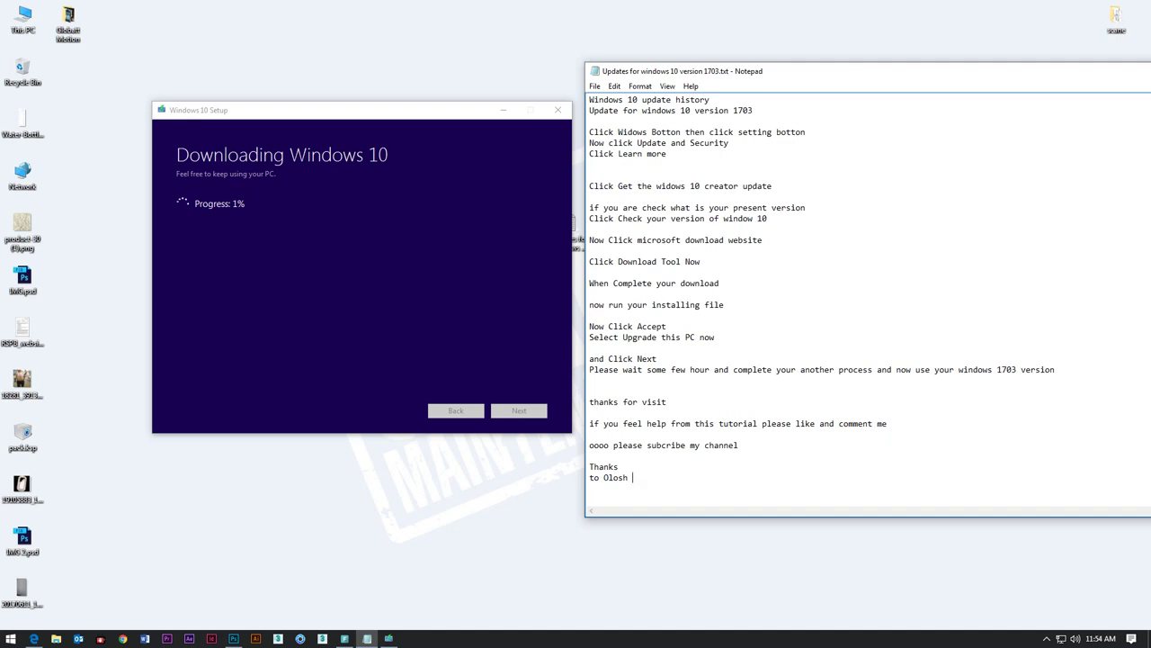